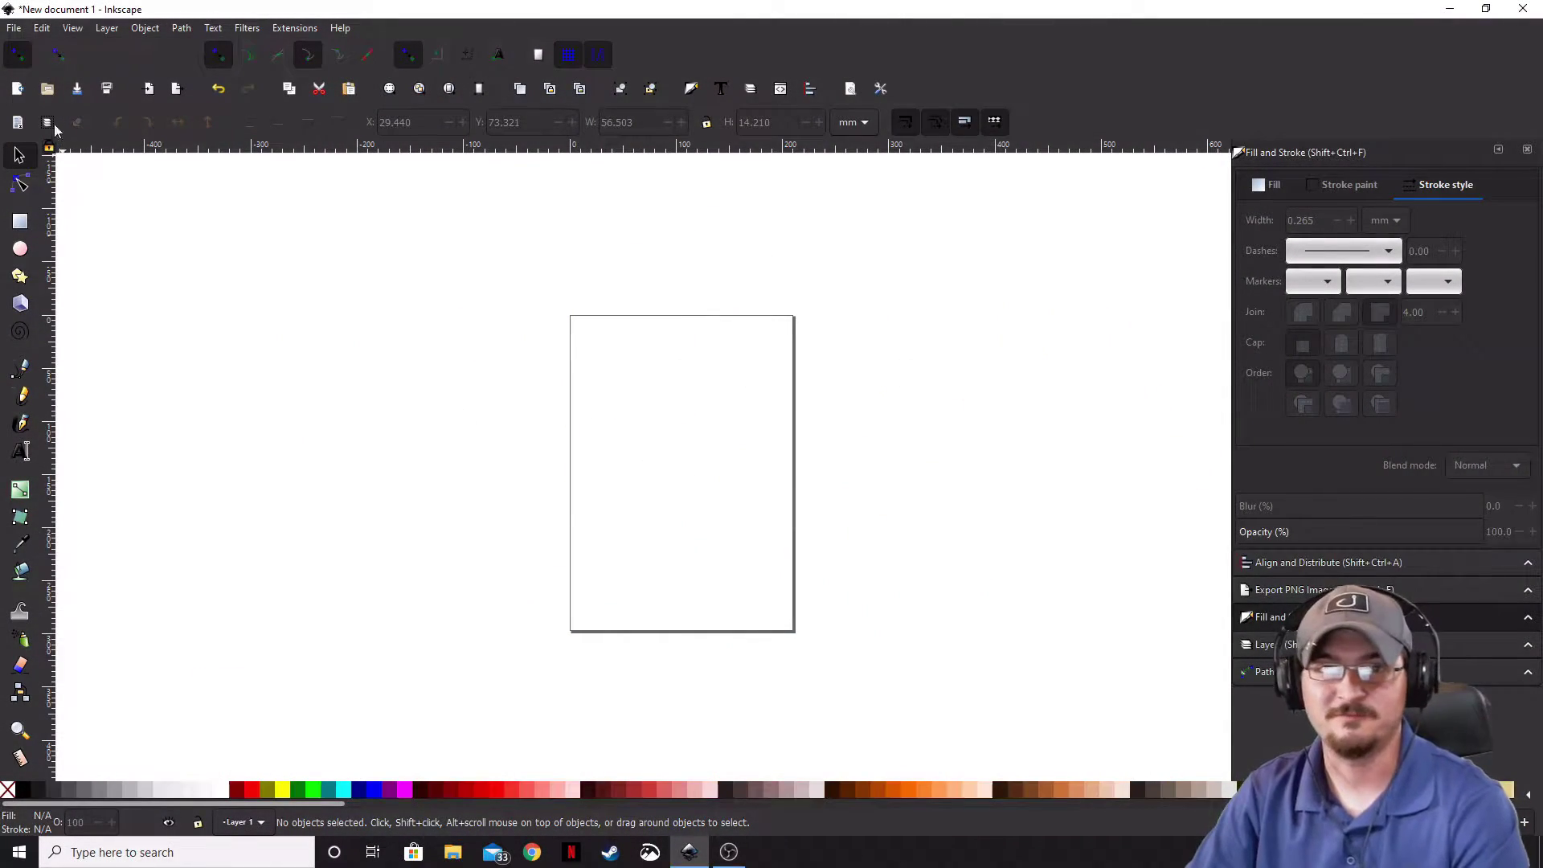
# Hide the page border in the document properties.
pyautogui.click(13, 29)
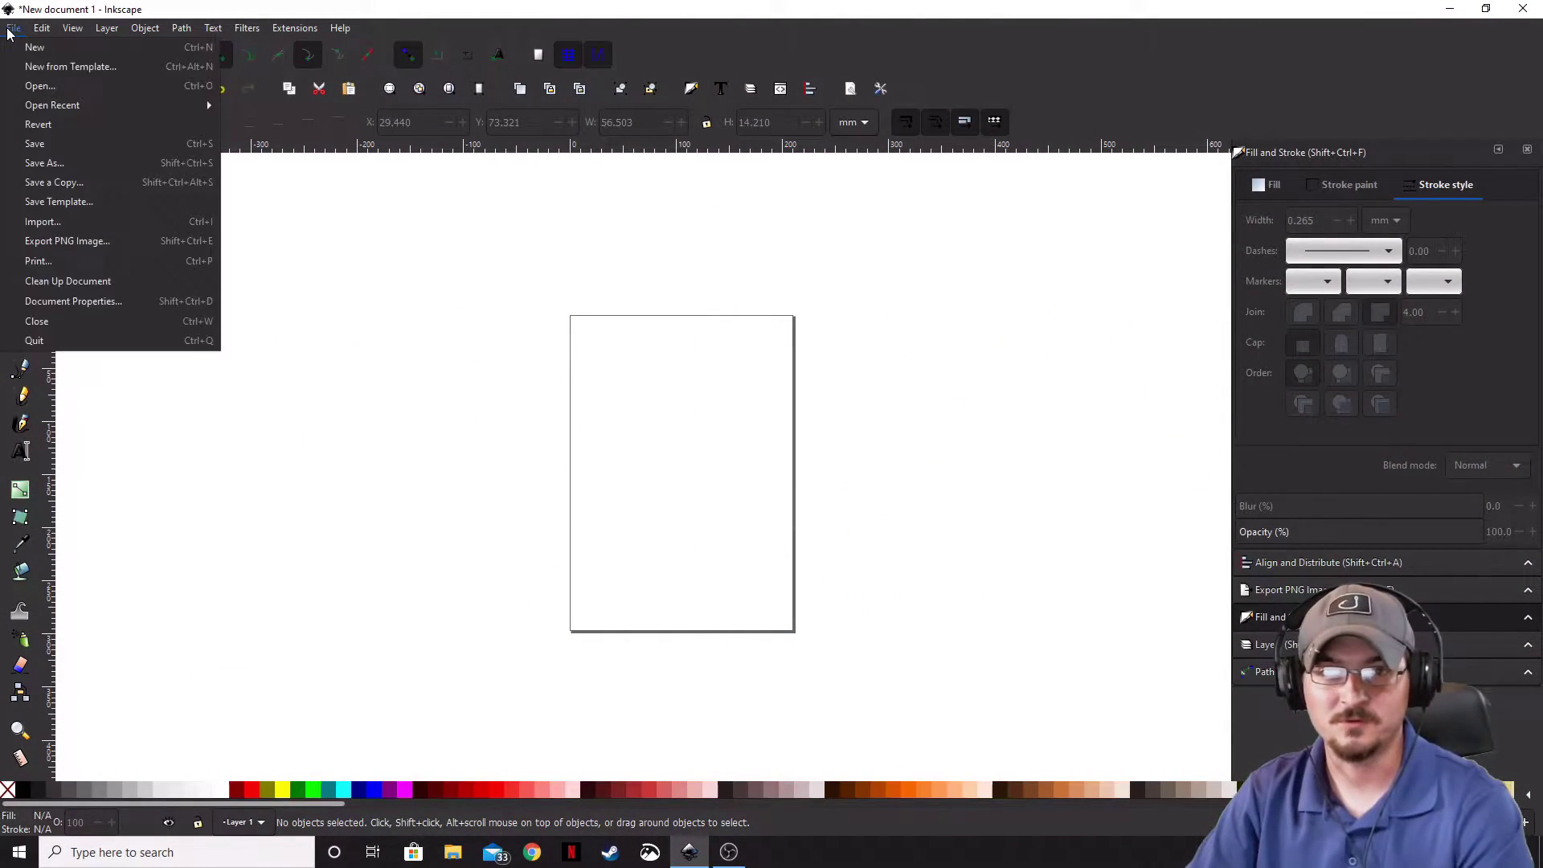
pyautogui.click(49, 301)
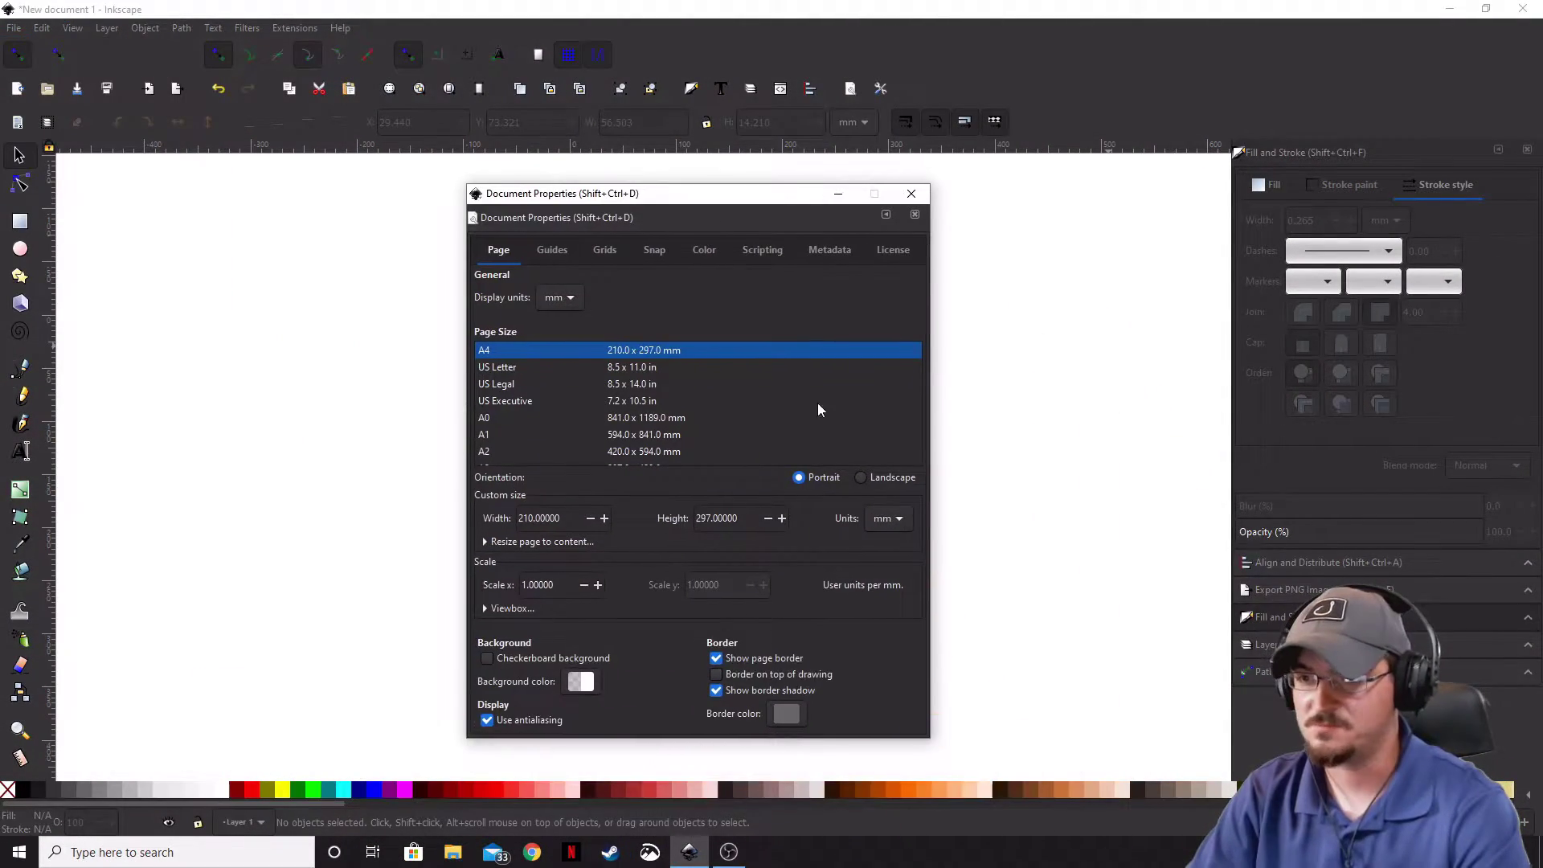
pyautogui.click(911, 193)
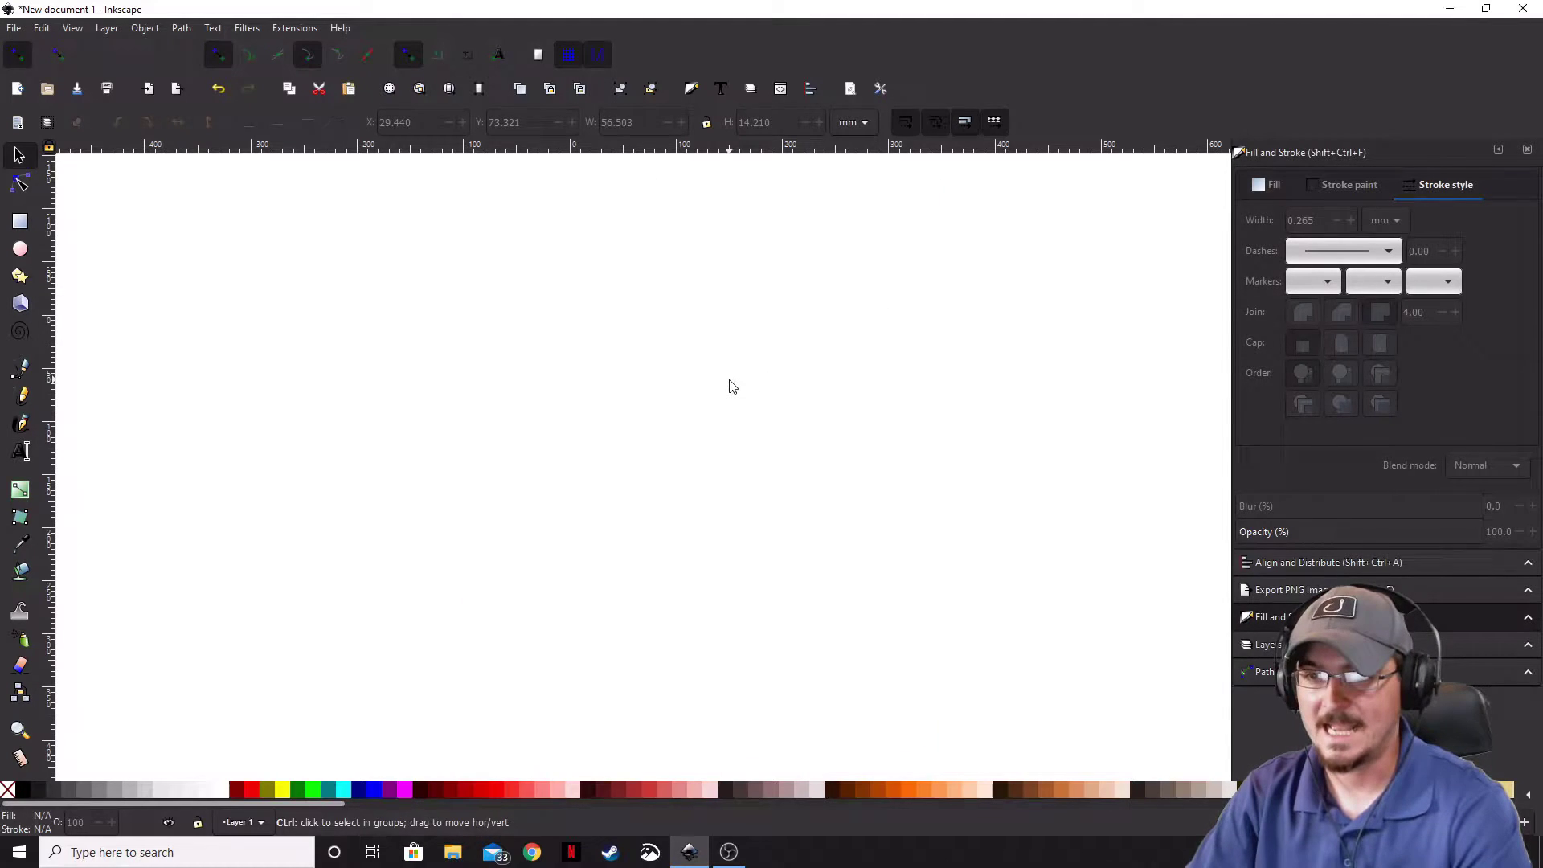
# Add the text "Logotype" to the blank canvas at 40 pt and select it as an object.
pyautogui.click(21, 451)
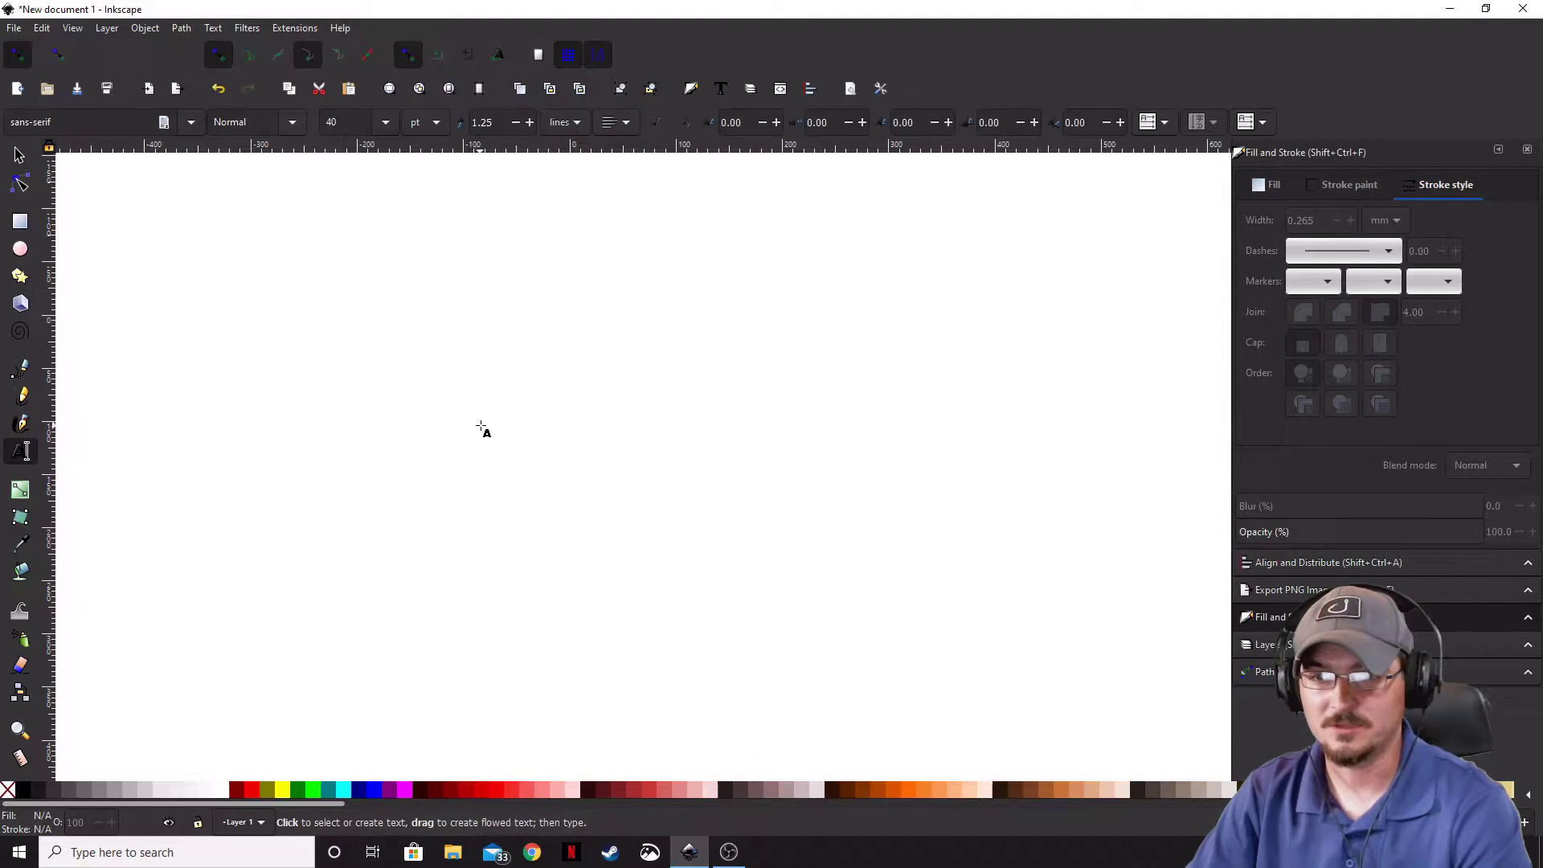
pyautogui.click(481, 426)
pyautogui.scroll(3, 471, 416)
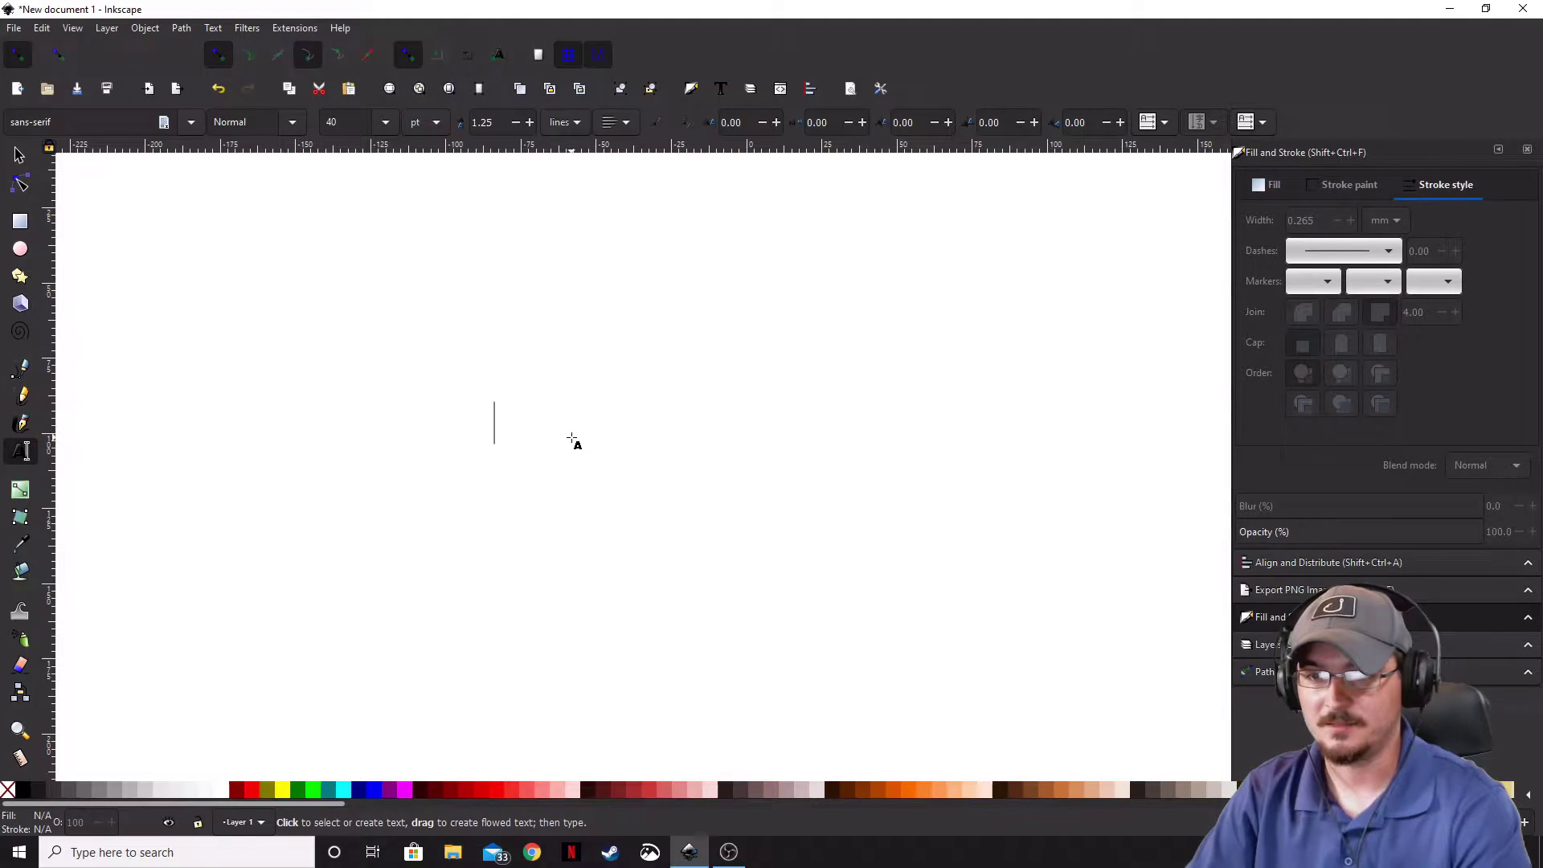
pyautogui.write('Lo')
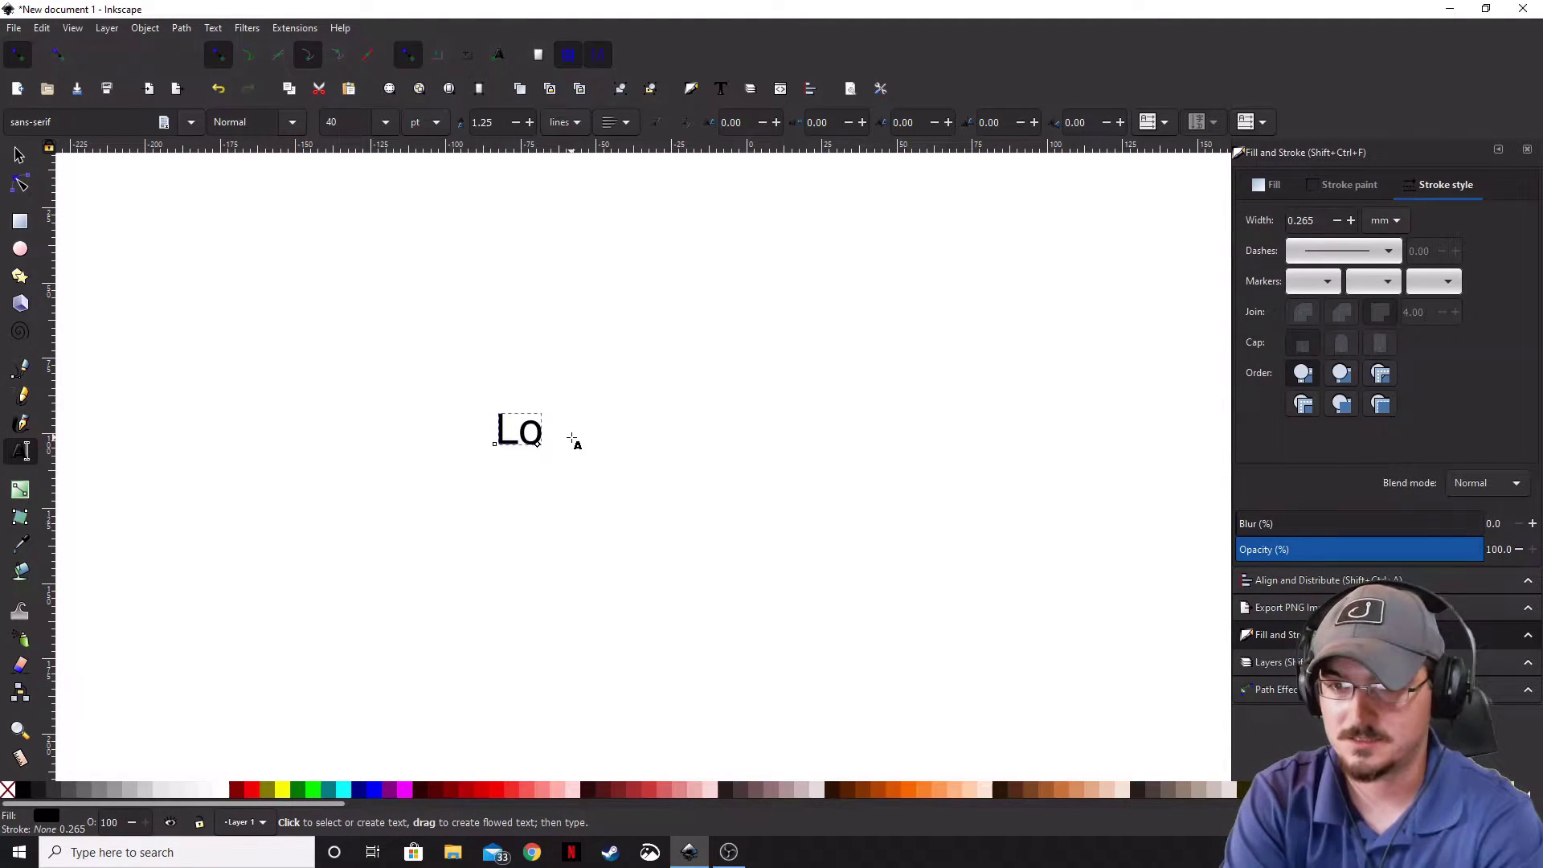
pyautogui.write('gotype')
pyautogui.press('BackSpace')
pyautogui.write('pe')
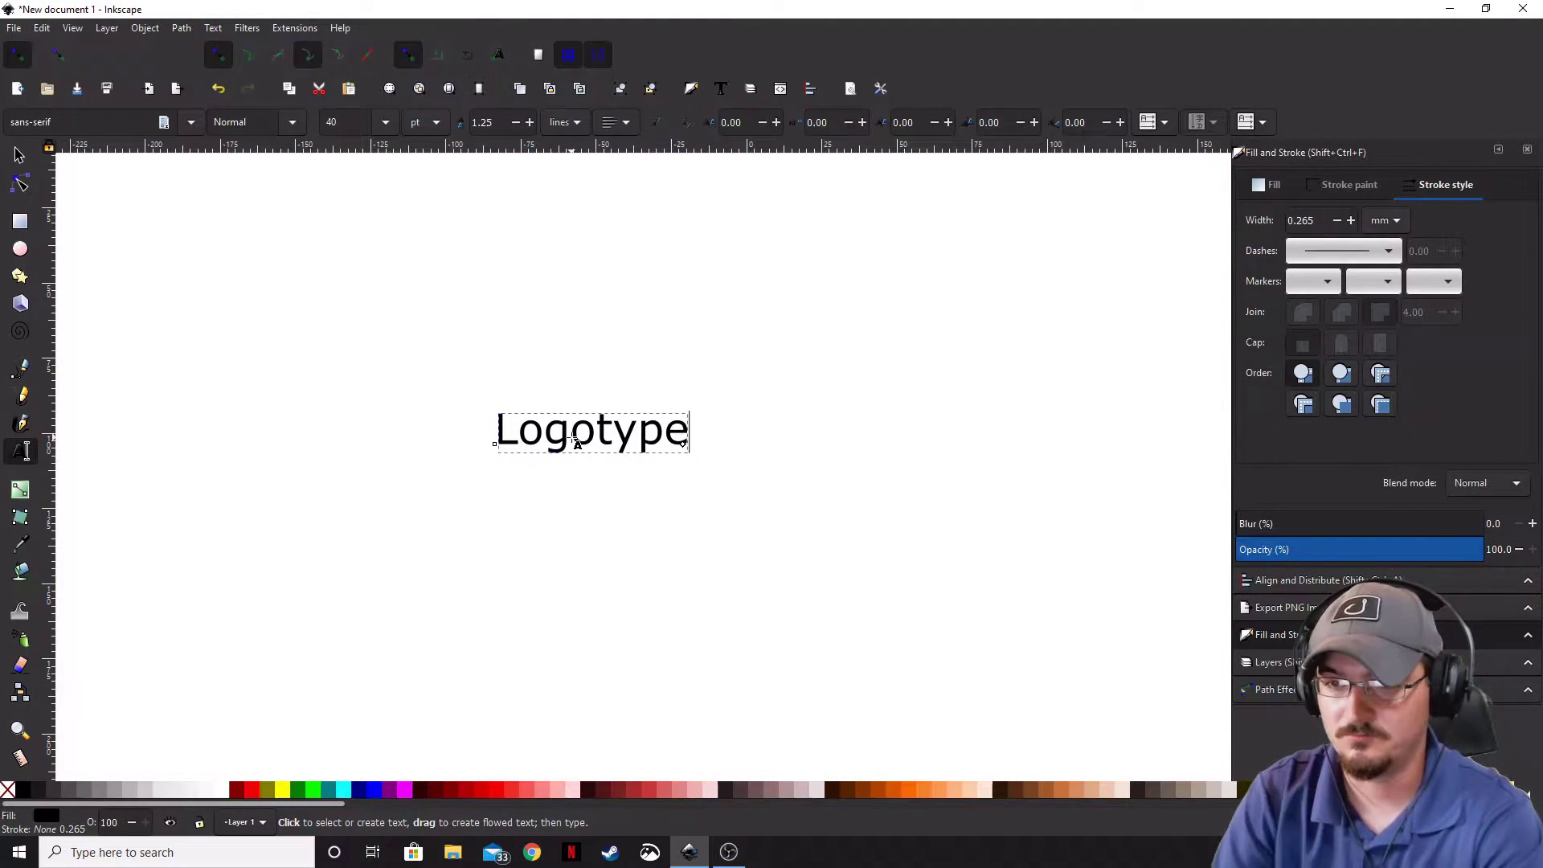
pyautogui.press('F1')
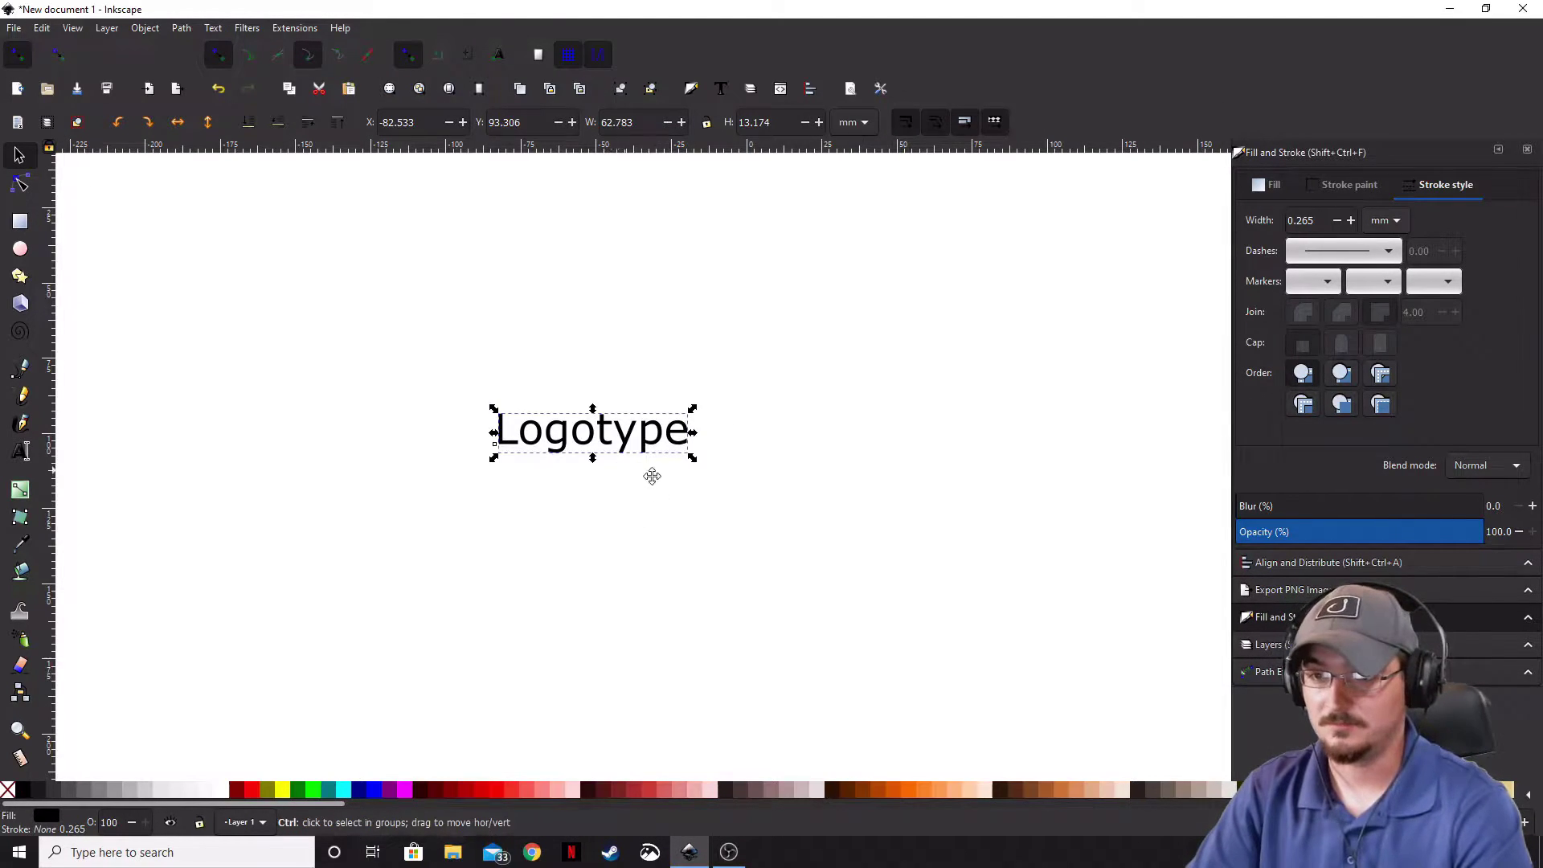
pyautogui.moveTo(652, 475); pyautogui.dragTo(788, 472)
pyautogui.scroll(1, 742, 446)
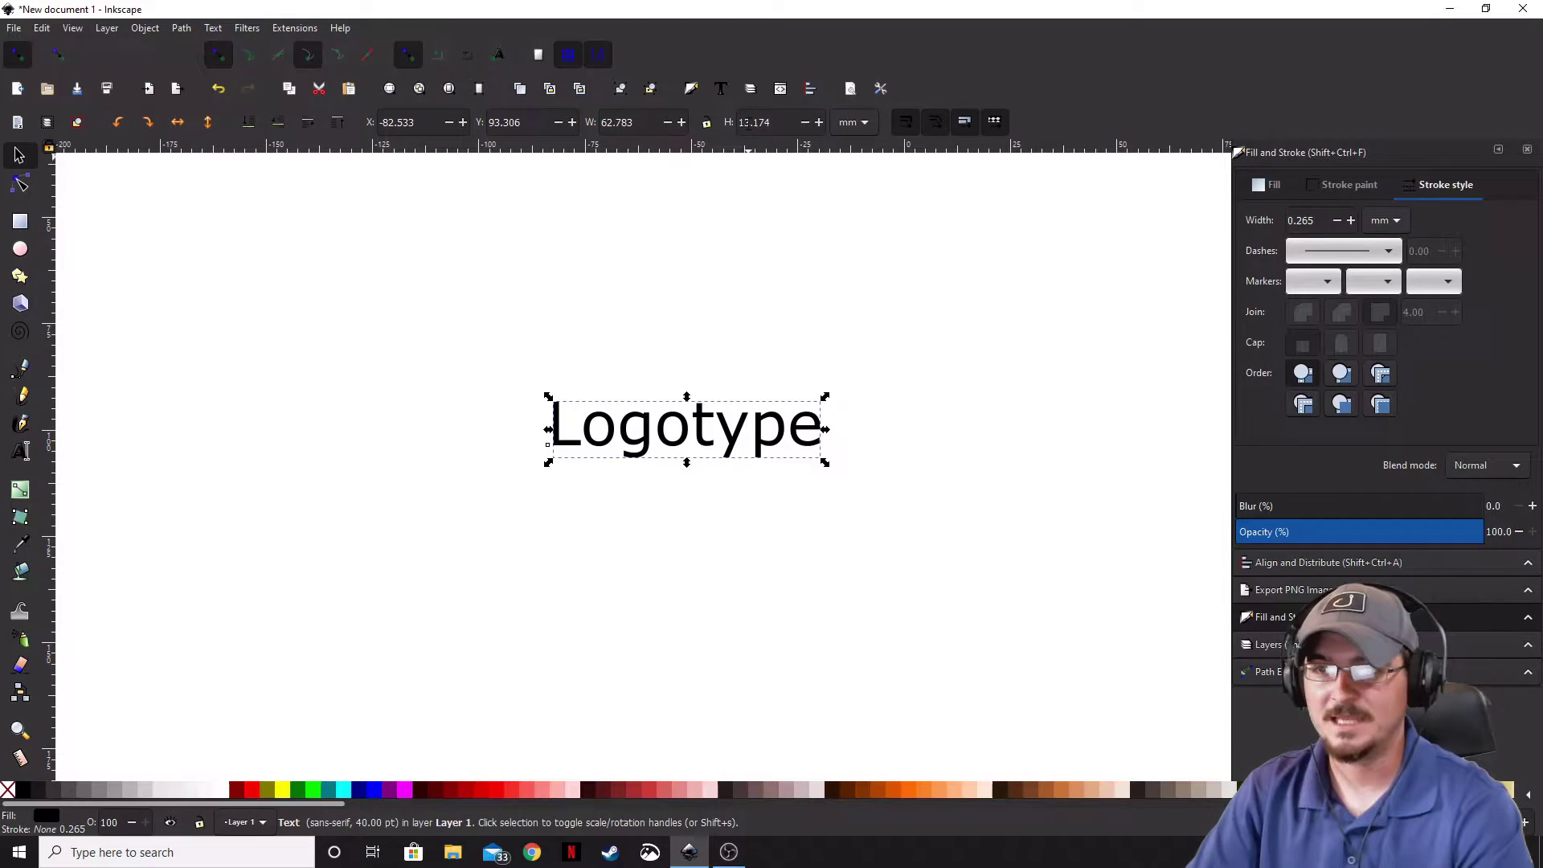
# Change the "Logotype" text's font to the Brussels script typeface in the Normal style.
pyautogui.click(723, 91)
pyautogui.moveTo(1294, 12); pyautogui.dragTo(1175, 47)
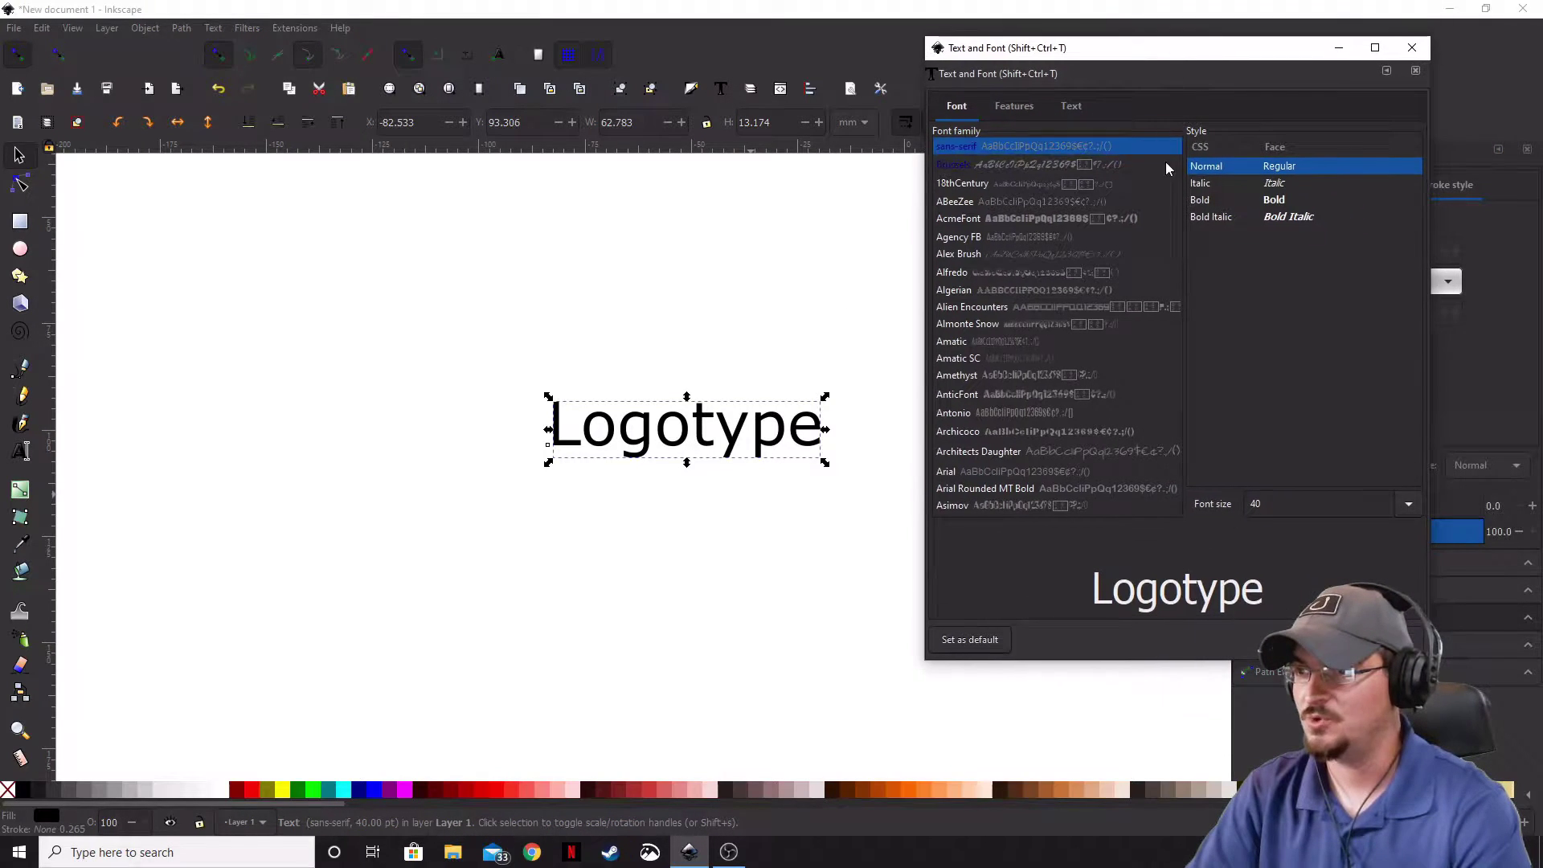
pyautogui.click(999, 166)
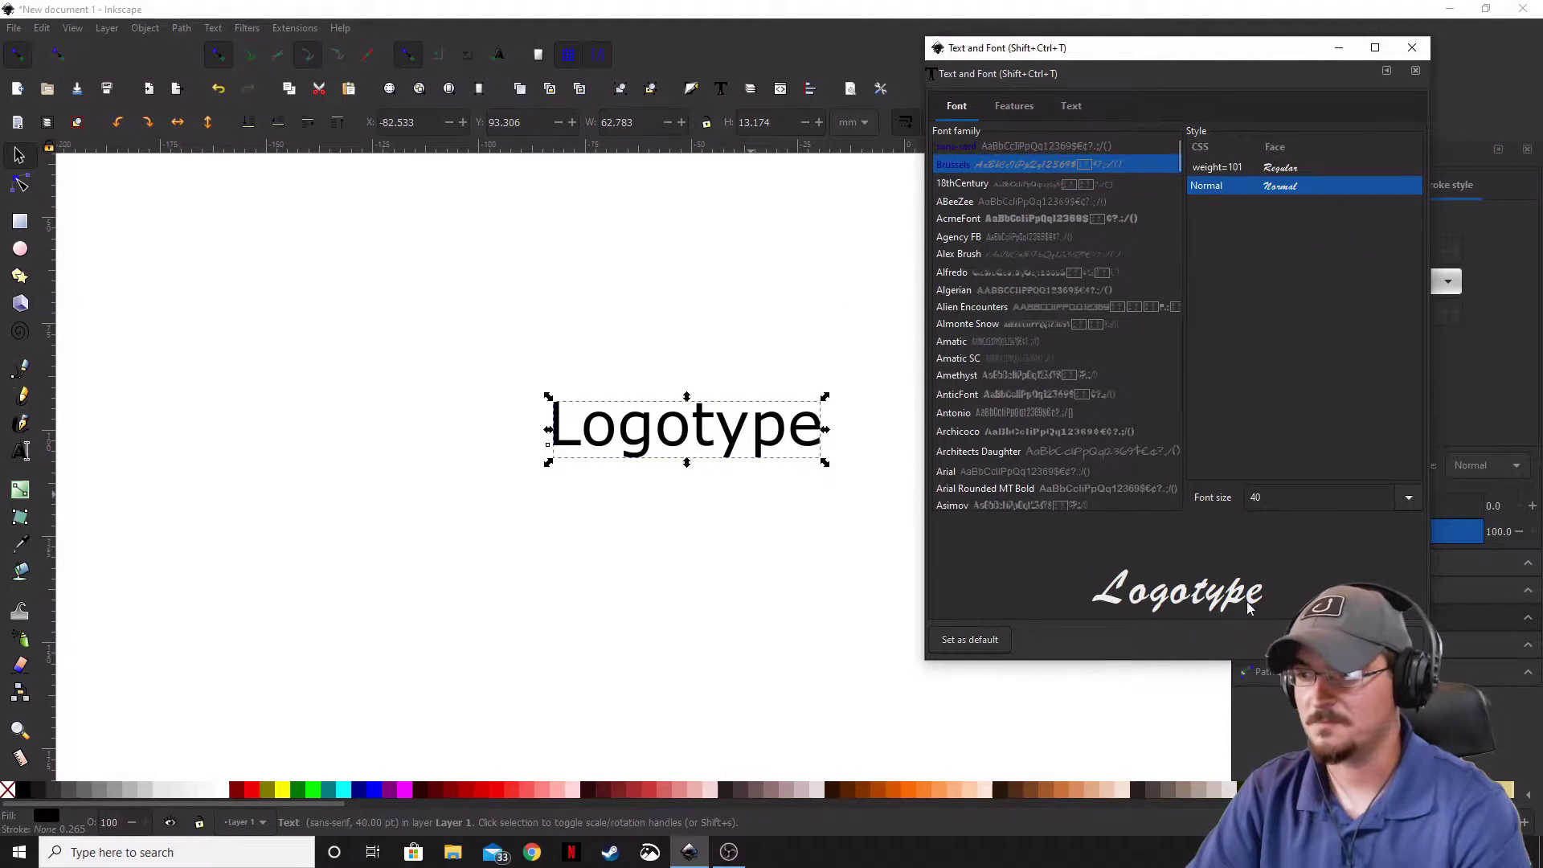
pyautogui.click(1396, 639)
pyautogui.click(1412, 47)
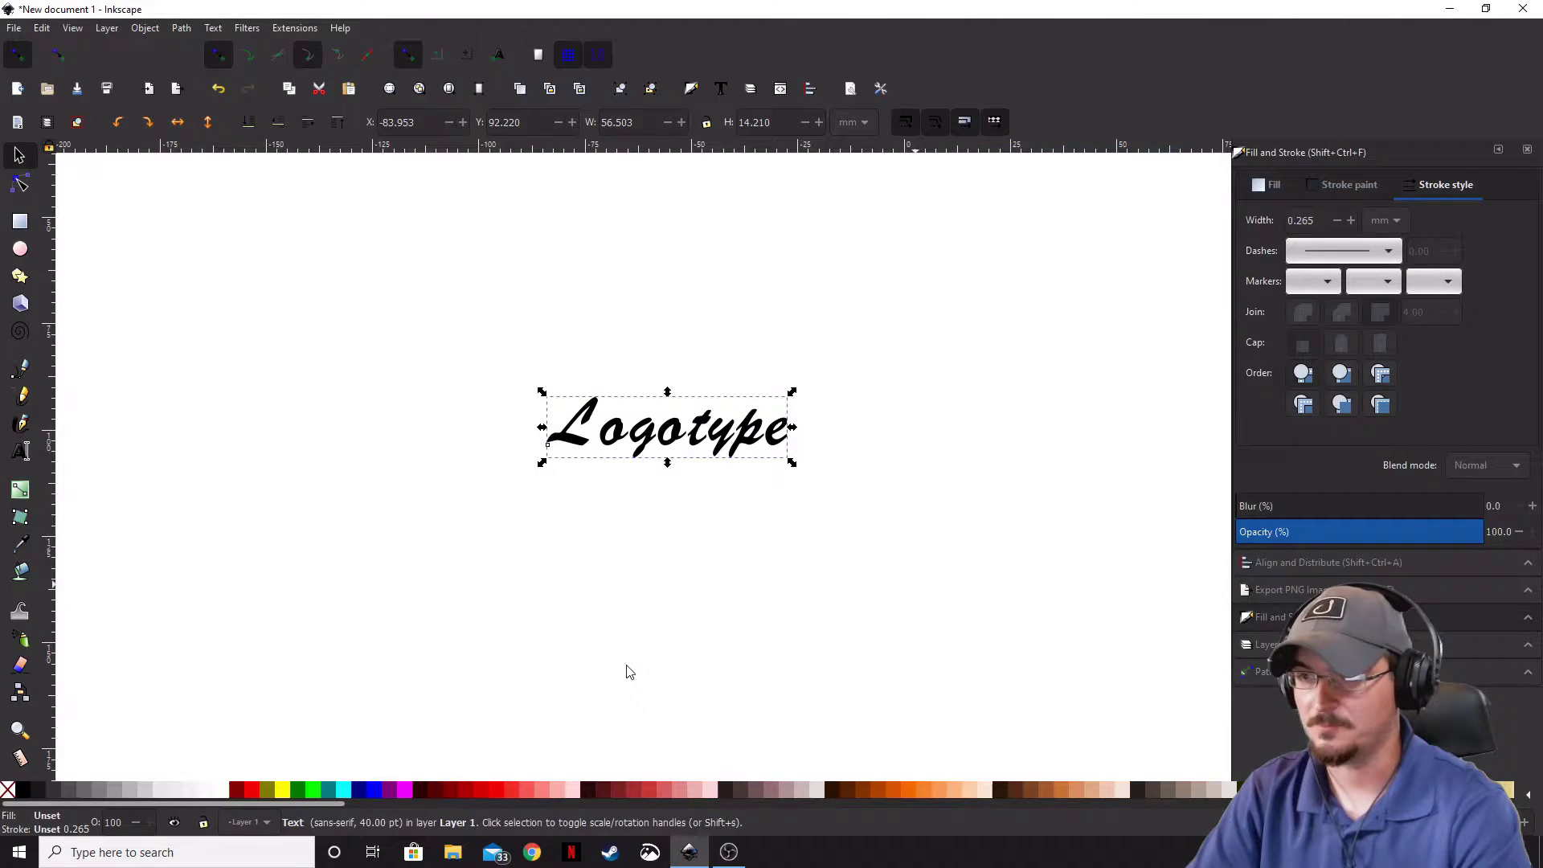
# Convert the "Logotype" text to paths and display the editable nodes of the letter g.
pyautogui.scroll(2, 643, 446)
pyautogui.moveTo(706, 447); pyautogui.dragTo(775, 467)
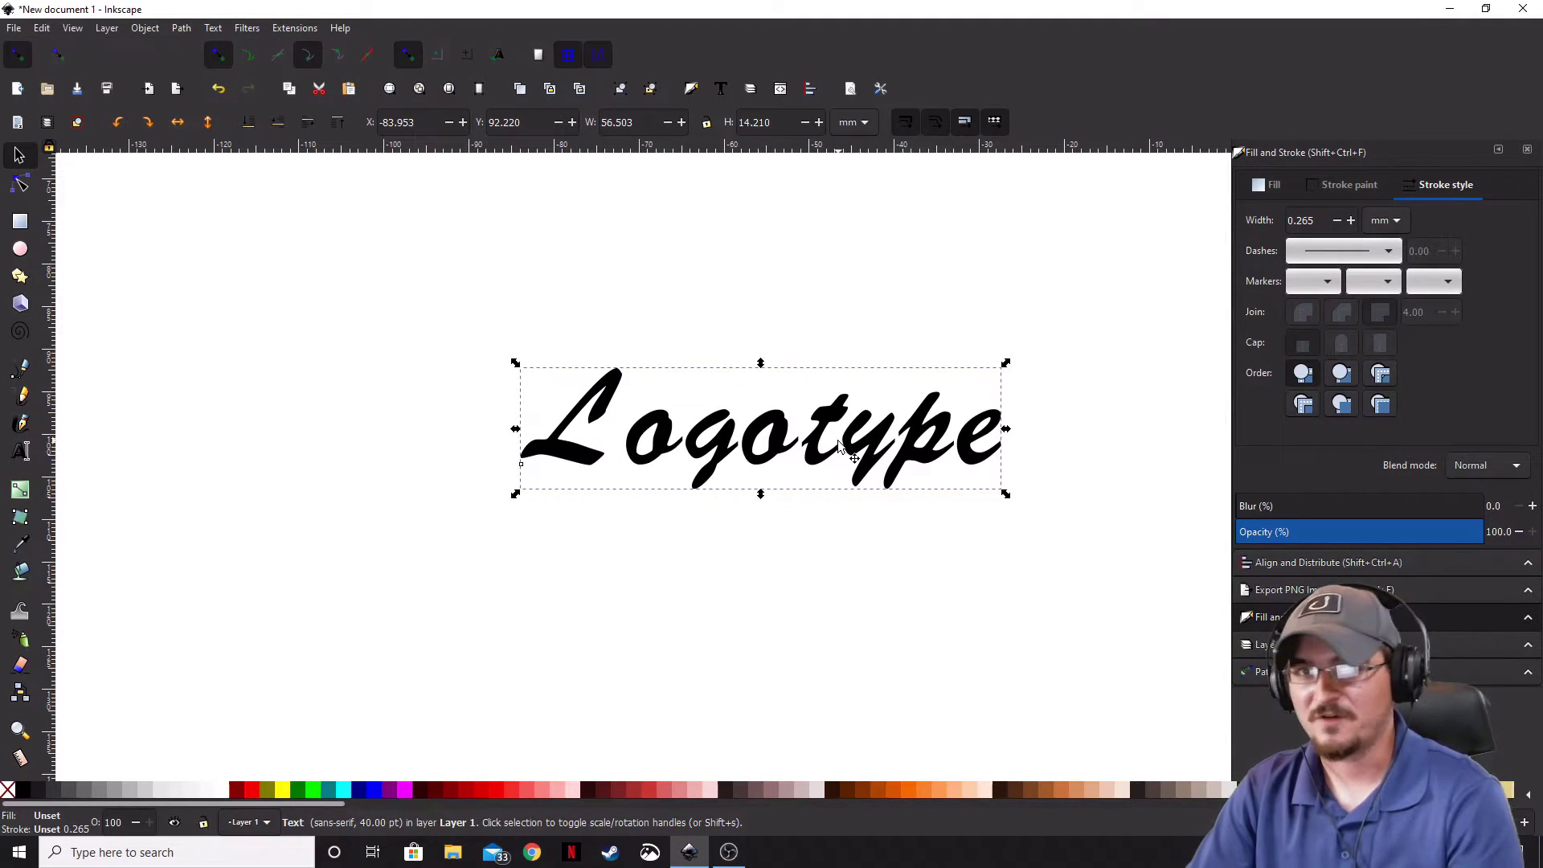
pyautogui.click(181, 29)
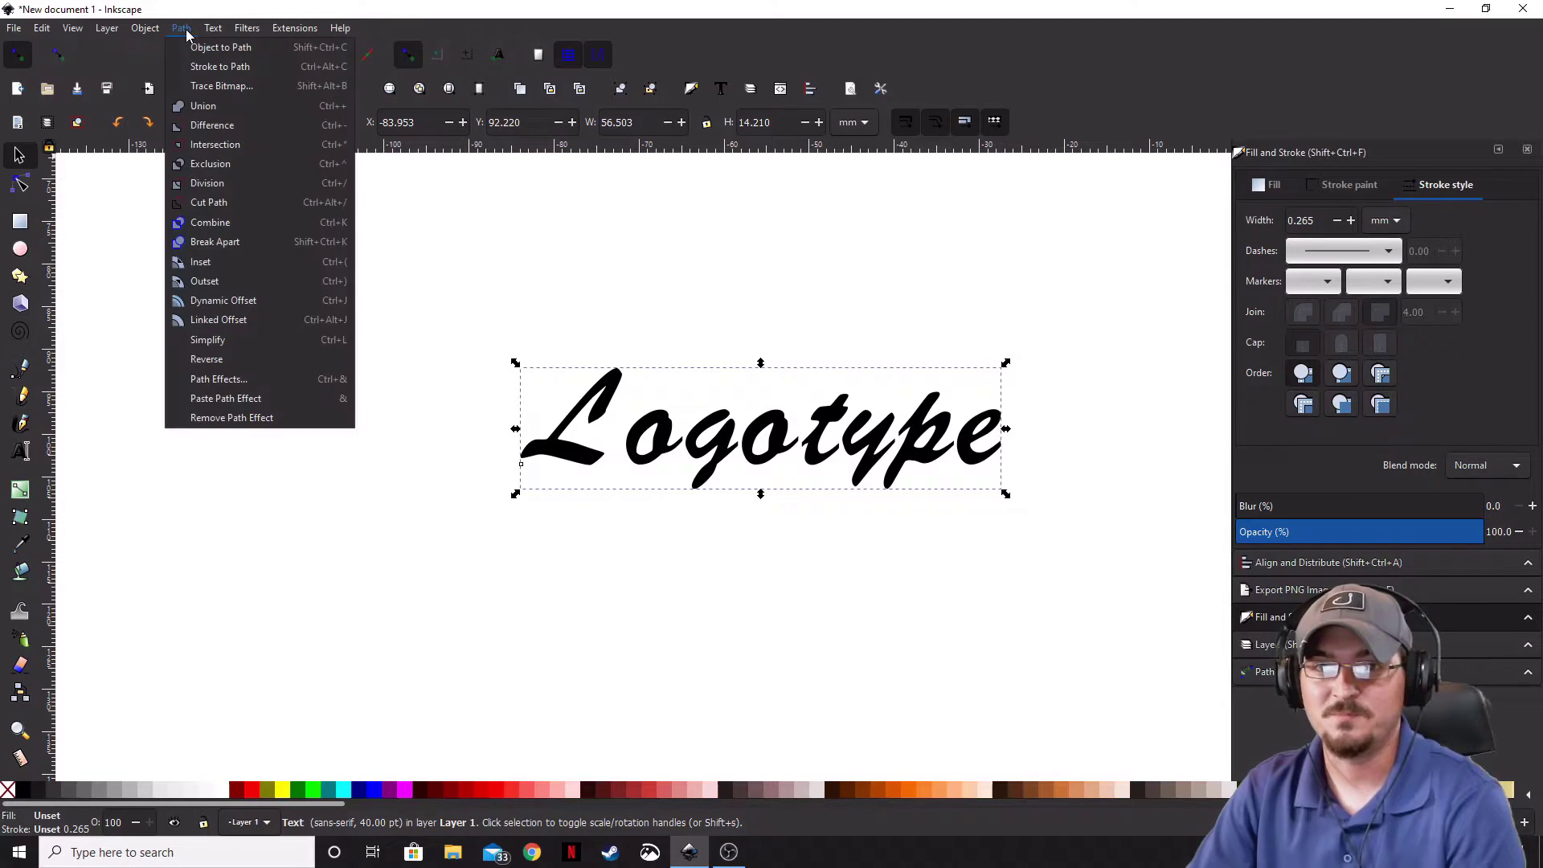
pyautogui.click(229, 53)
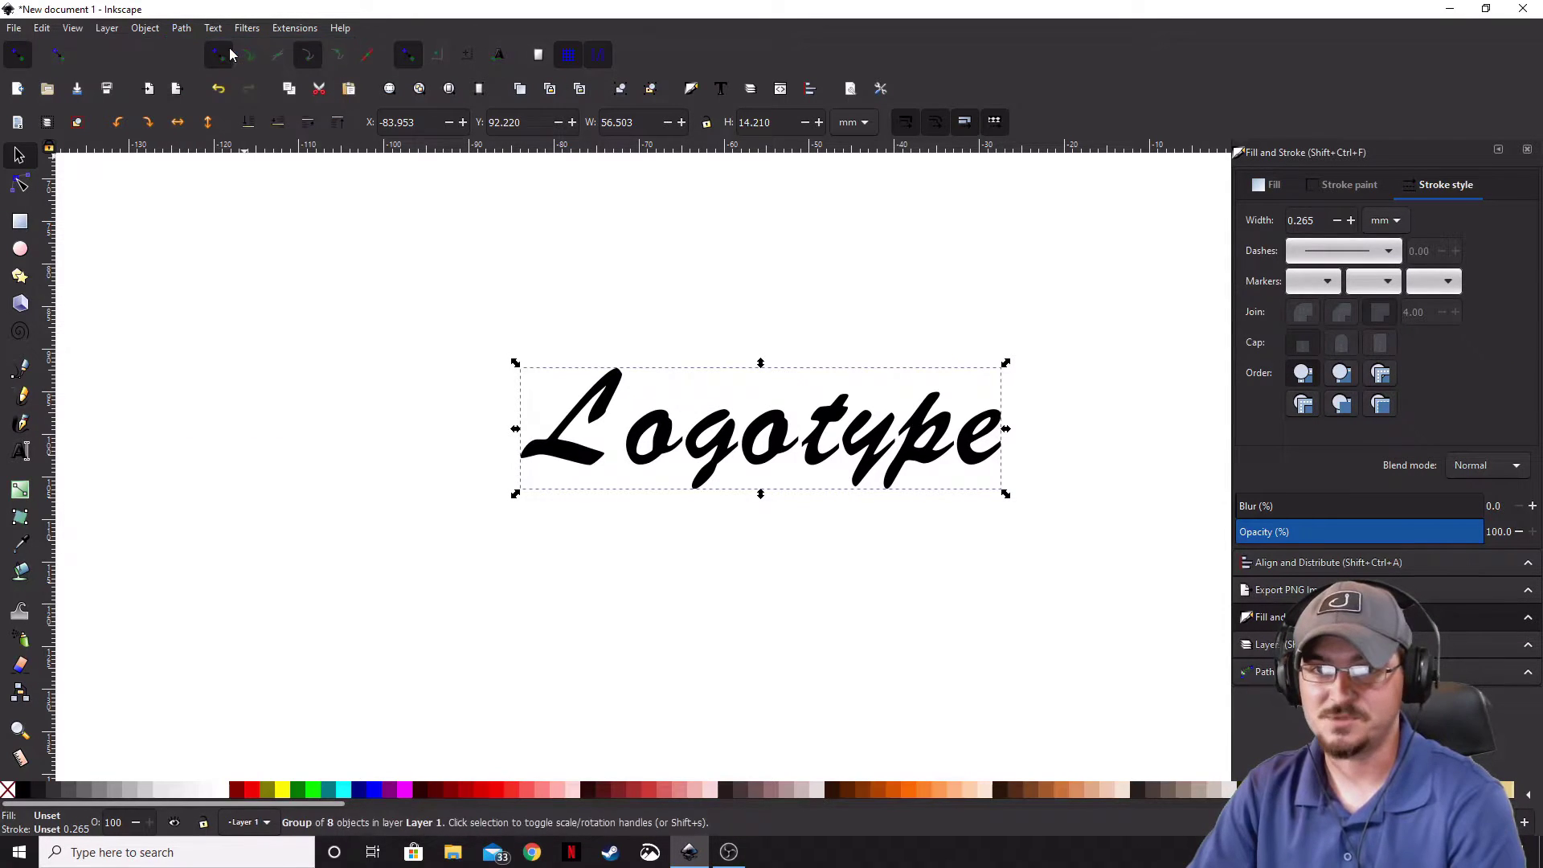
pyautogui.click(20, 185)
pyautogui.scroll(5, 716, 450)
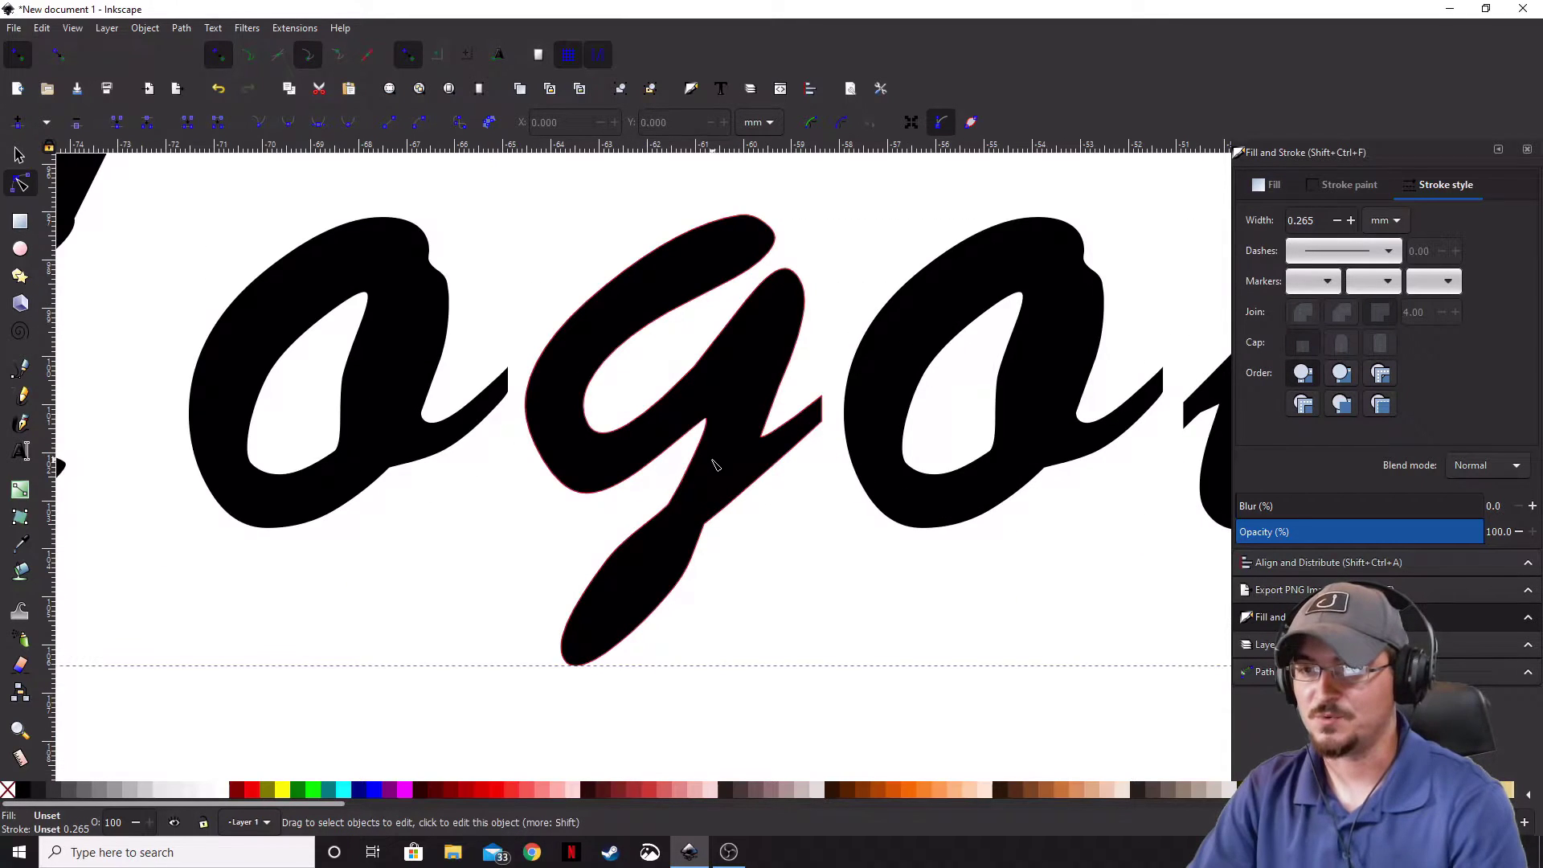
pyautogui.scroll(1, 716, 465)
pyautogui.click(693, 399)
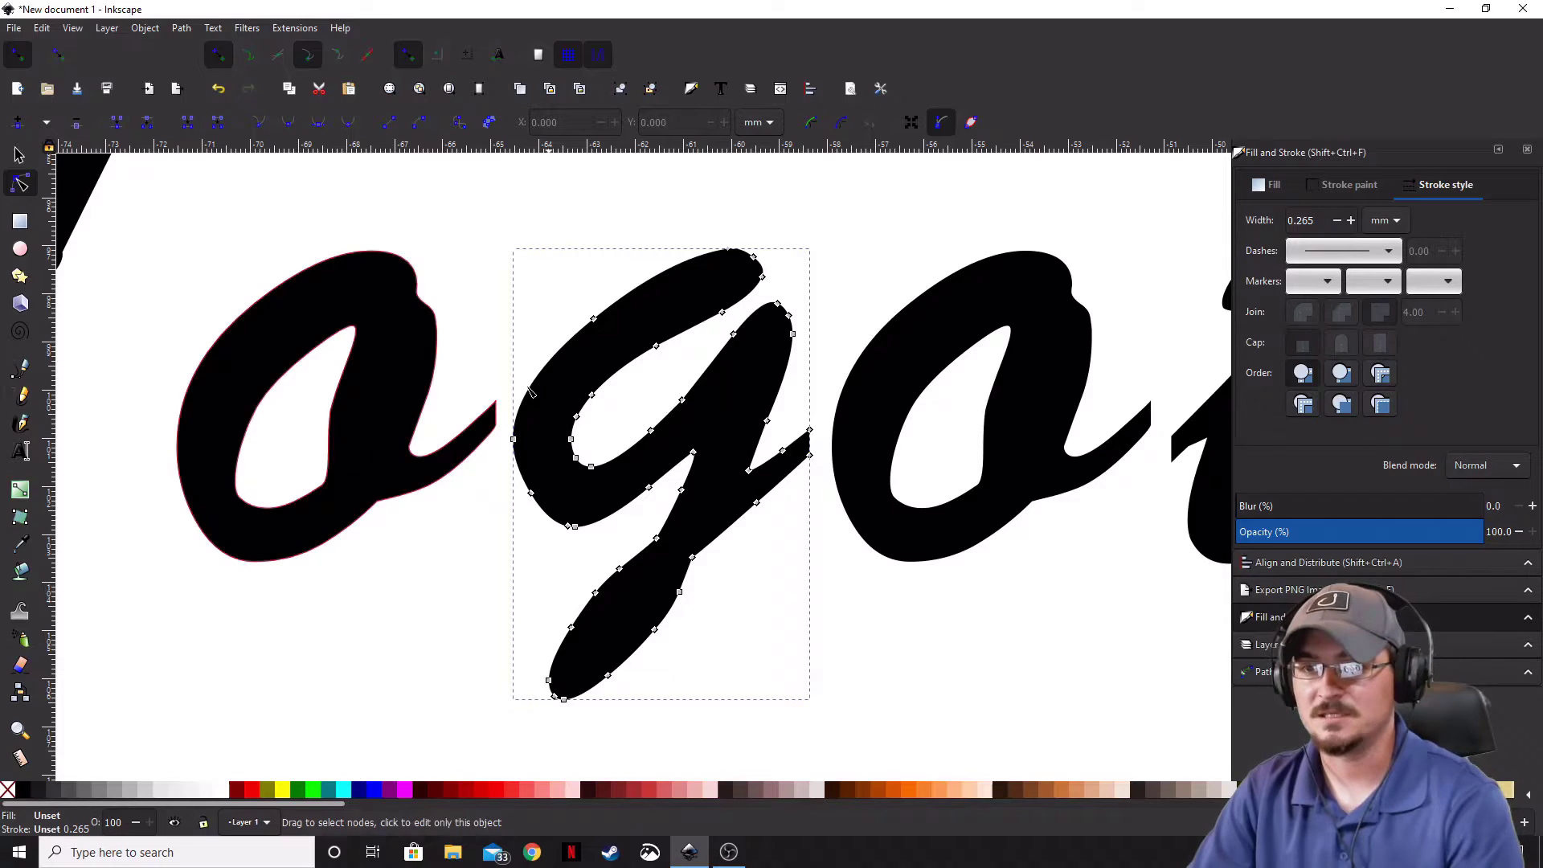
pyautogui.scroll(-3, 854, 567)
pyautogui.moveTo(853, 563); pyautogui.dragTo(587, 533)
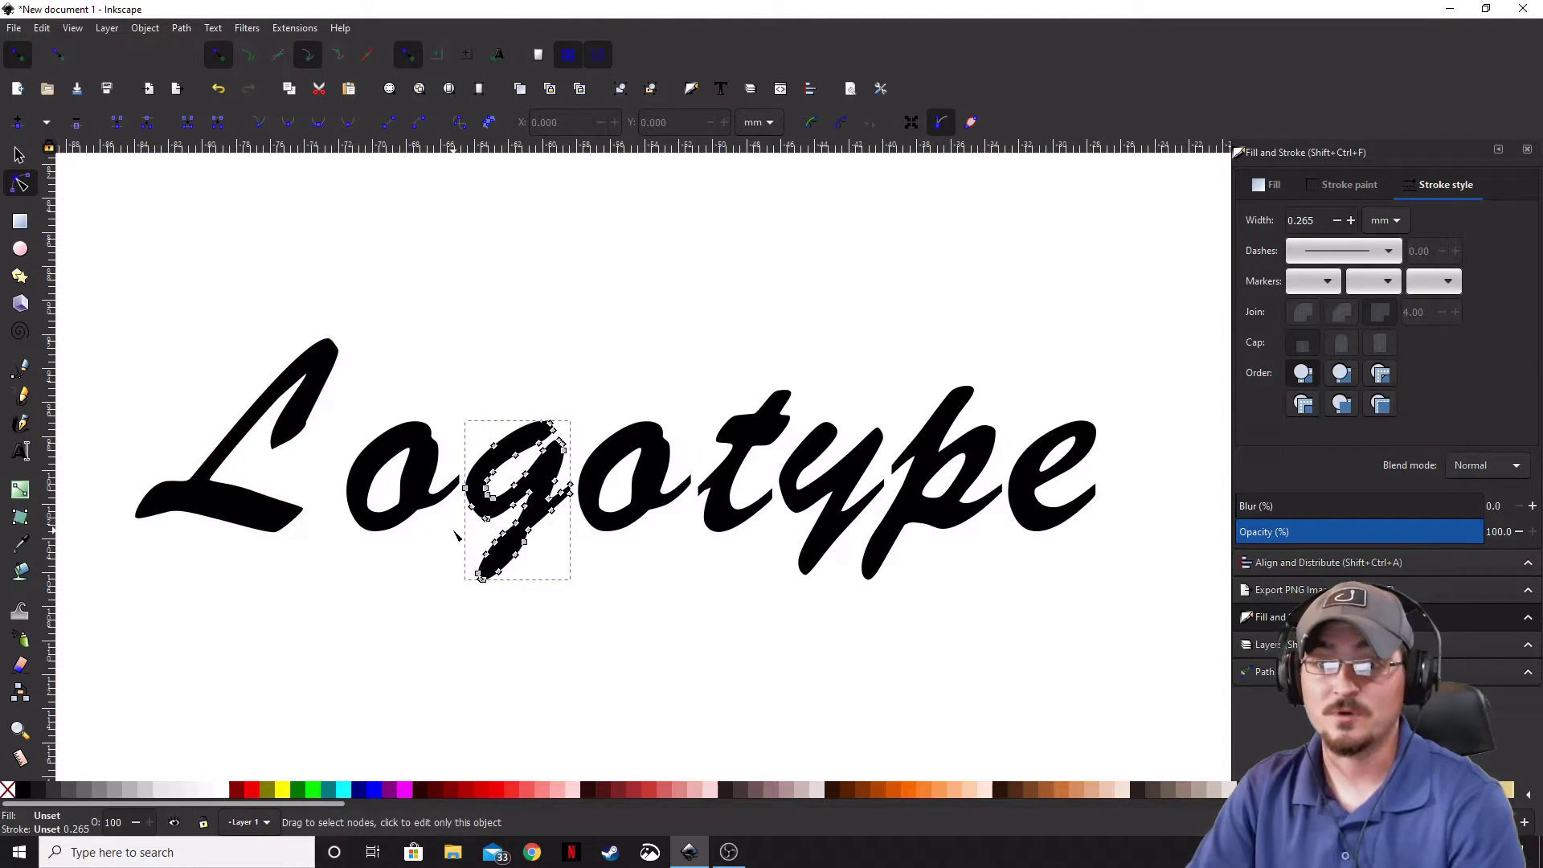
# Extend the end nodes of the first o's tail onto the g's left edge so the two letters join.
pyautogui.scroll(3, 450, 534)
pyautogui.click(371, 646)
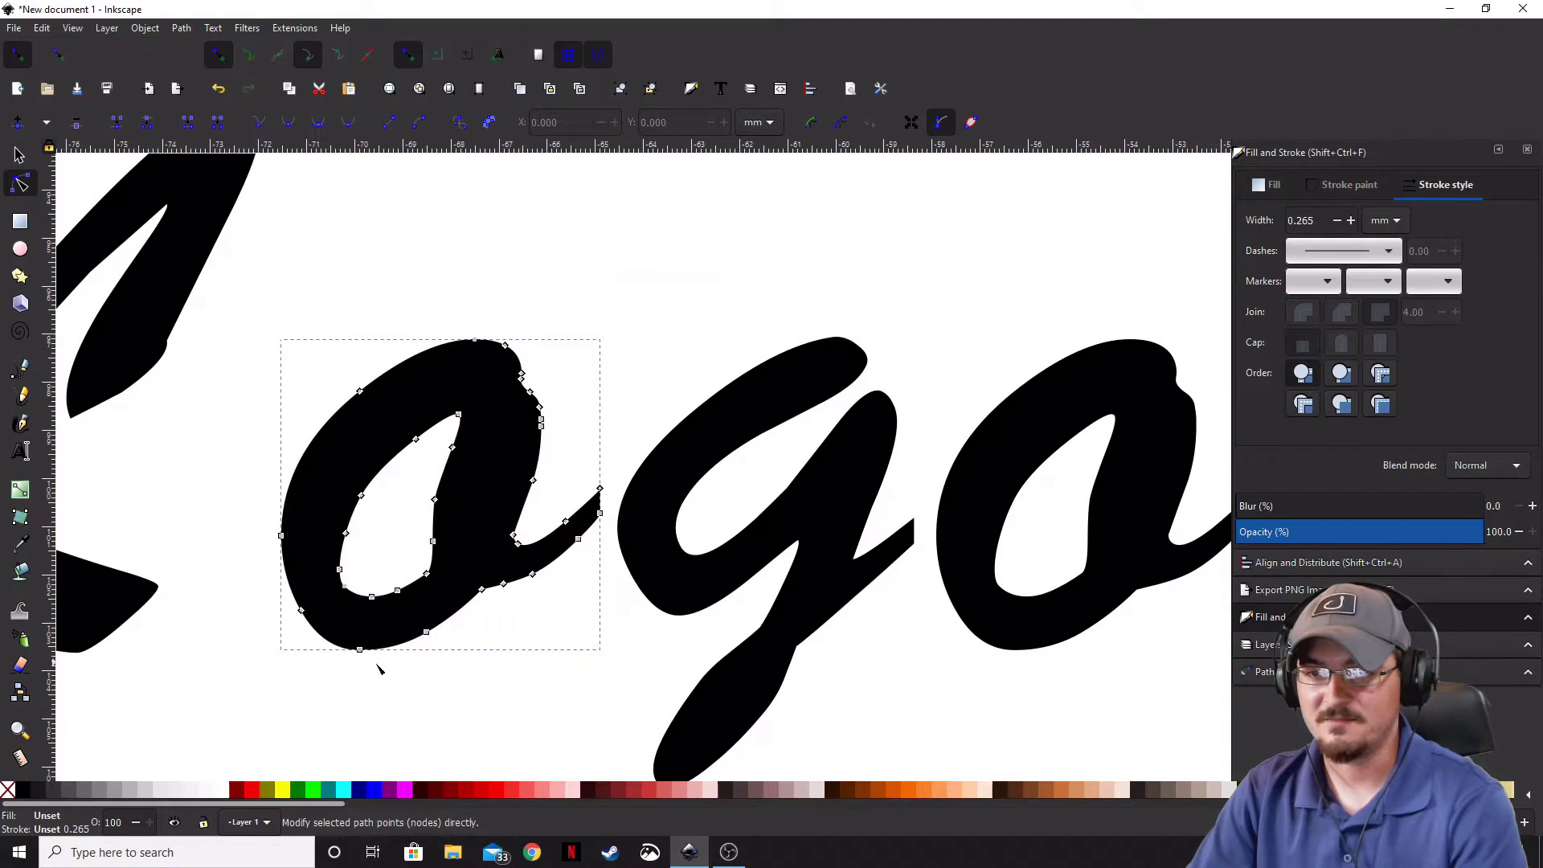
pyautogui.moveTo(600, 488); pyautogui.dragTo(673, 435)
pyautogui.moveTo(602, 512); pyautogui.dragTo(673, 444)
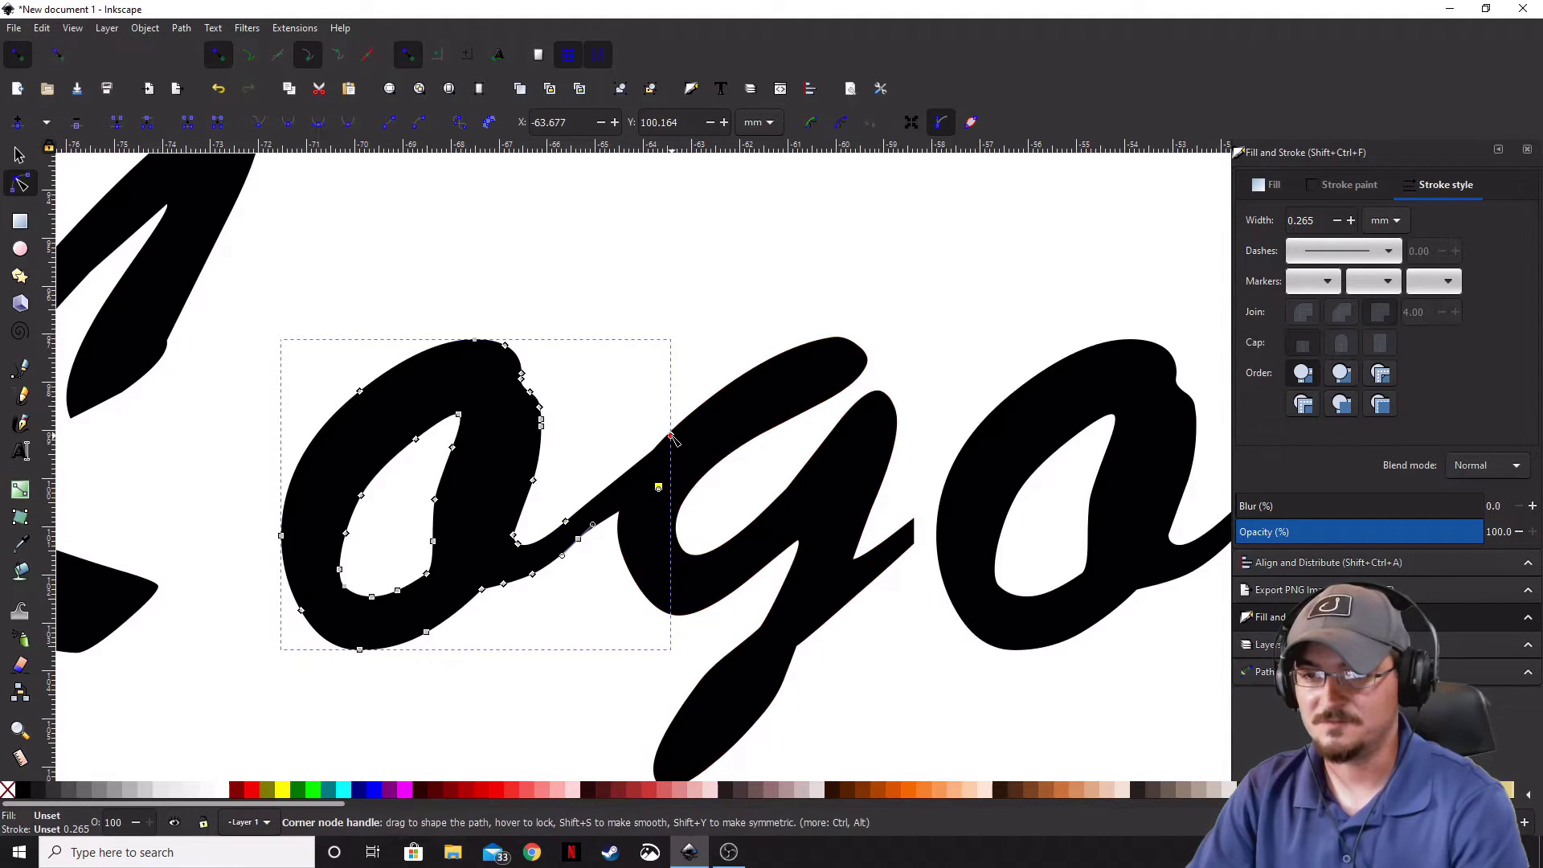
pyautogui.scroll(4, 672, 441)
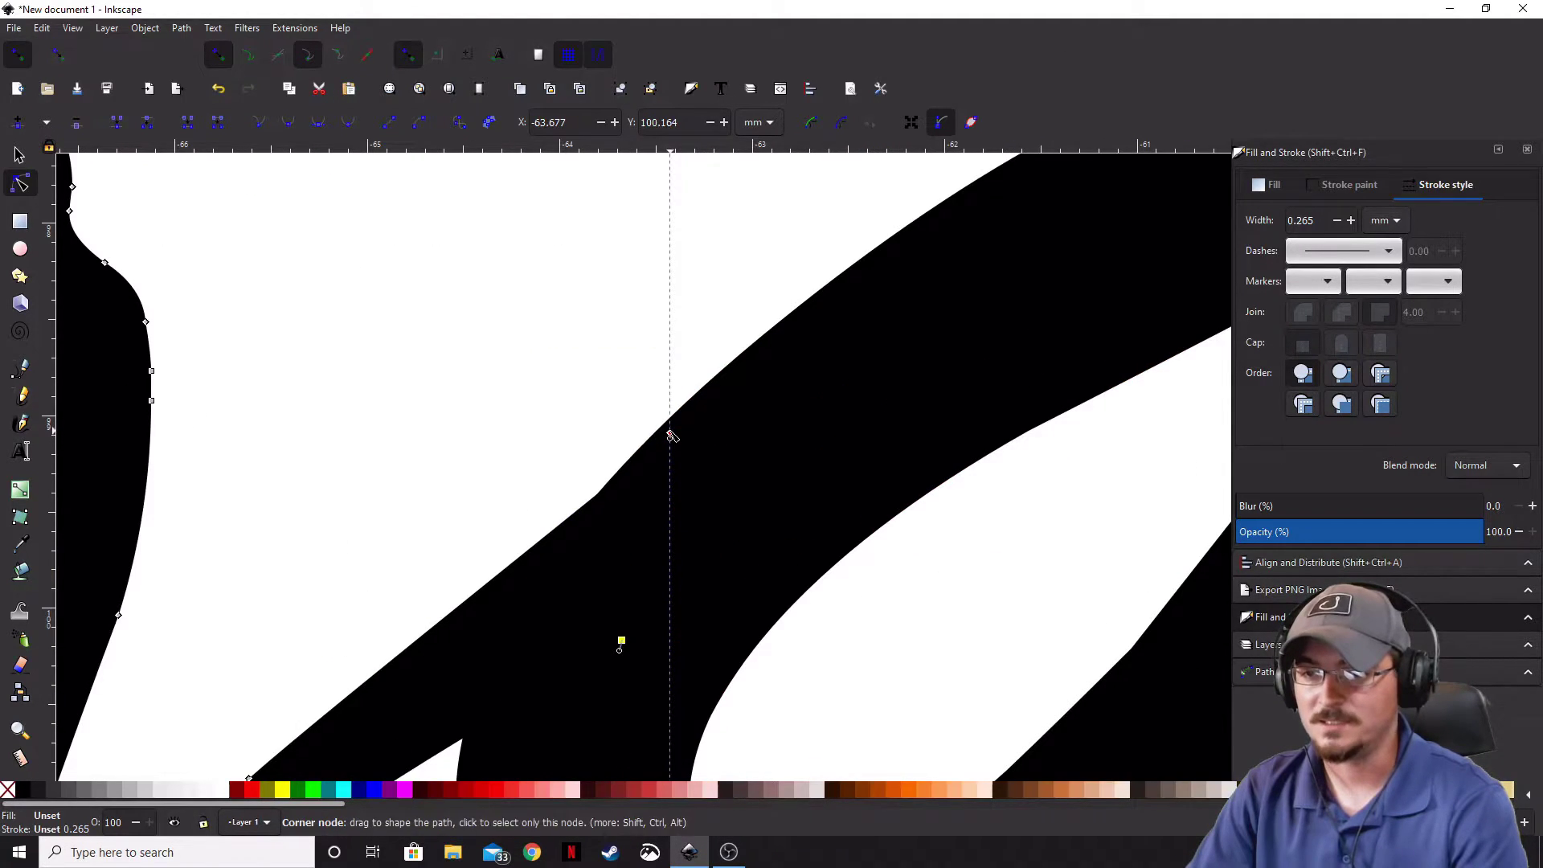
pyautogui.moveTo(670, 435); pyautogui.dragTo(671, 424)
pyautogui.scroll(-4, 731, 514)
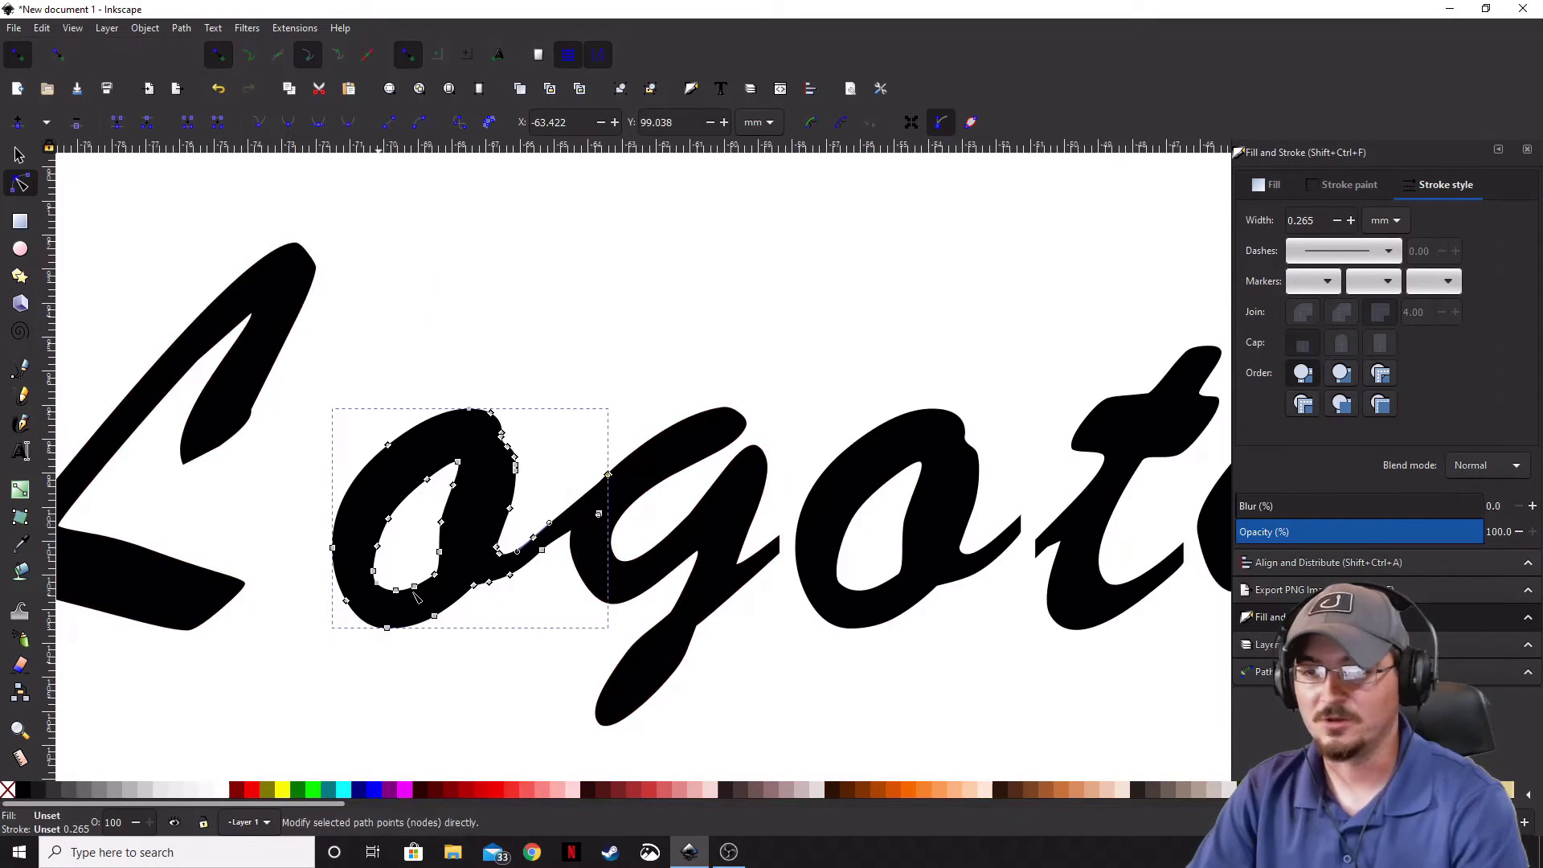
# Move the end nodes of the g's tail into the second o so the two letters connect.
pyautogui.scroll(3, 733, 522)
pyautogui.click(754, 544)
pyautogui.moveTo(717, 535); pyautogui.dragTo(712, 517)
pyautogui.moveTo(717, 499)
pyautogui.mouseDown()
pyautogui.moveTo(713, 487)
pyautogui.moveTo(713, 517)
pyautogui.mouseUp()
pyautogui.click(674, 482)
pyautogui.moveTo(687, 450); pyautogui.dragTo(752, 487)
# Connect the second o's tail to the t, shaping the t's starting nodes and handles to blend the strokes.
pyautogui.scroll(4, 699, 482)
pyautogui.click(783, 522)
pyautogui.moveTo(758, 624); pyautogui.dragTo(755, 634)
pyautogui.click(737, 614)
pyautogui.scroll(1, 744, 658)
pyautogui.click(715, 514)
pyautogui.moveTo(676, 561); pyautogui.dragTo(676, 557)
pyautogui.moveTo(809, 504); pyautogui.dragTo(791, 497)
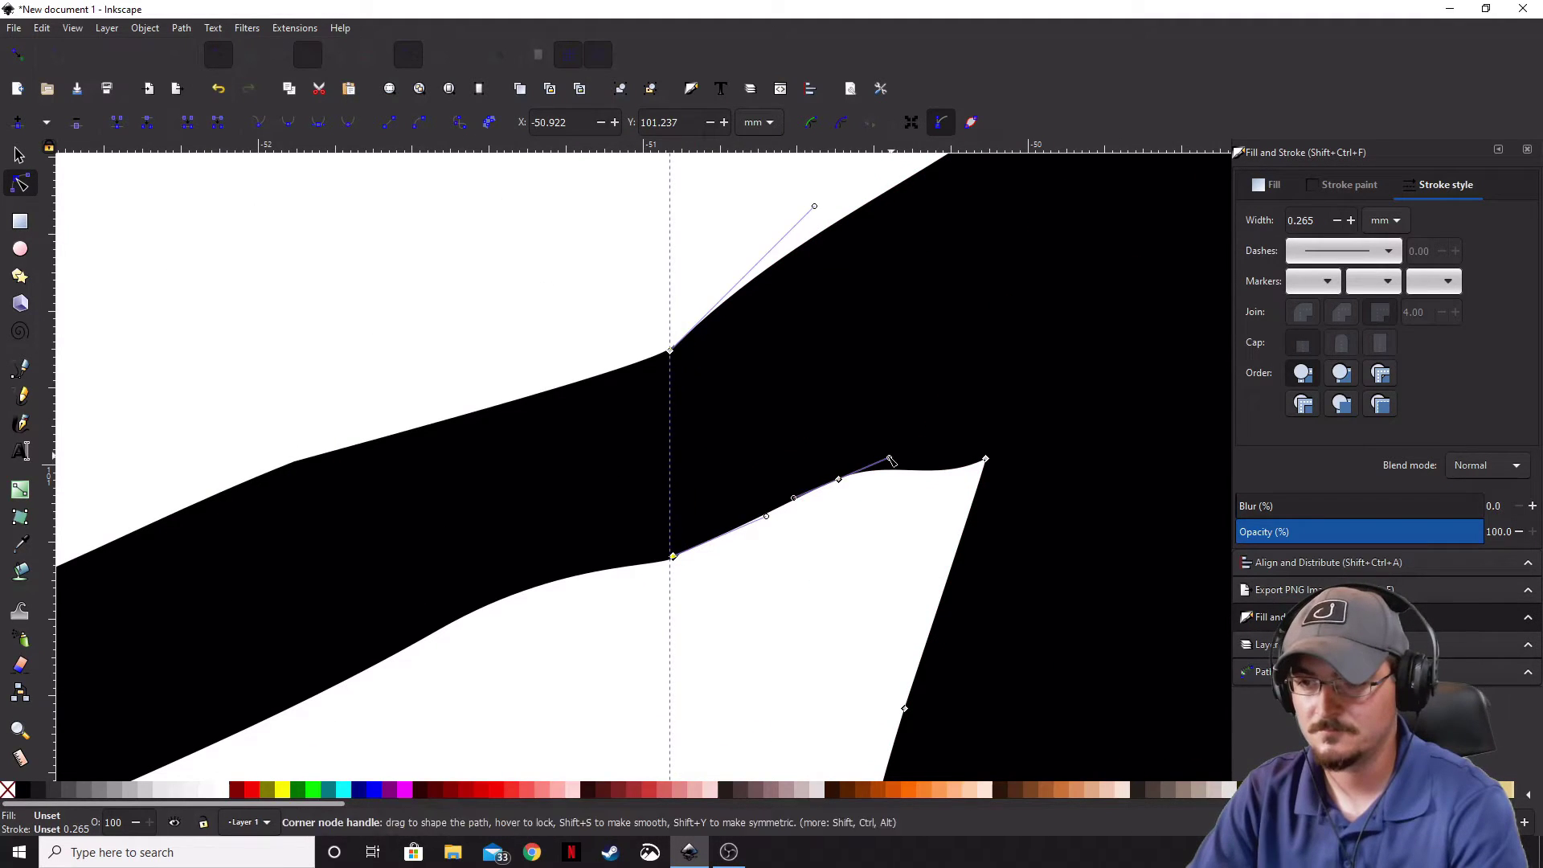
pyautogui.click(838, 479)
pyautogui.moveTo(936, 486); pyautogui.dragTo(939, 460)
# Extend the t's tail nodes up to the left edge of the y so the two letters join.
pyautogui.moveTo(676, 556); pyautogui.dragTo(758, 344)
pyautogui.click(662, 540)
pyautogui.scroll(-6, 696, 584)
pyautogui.click(879, 604)
pyautogui.scroll(3, 965, 596)
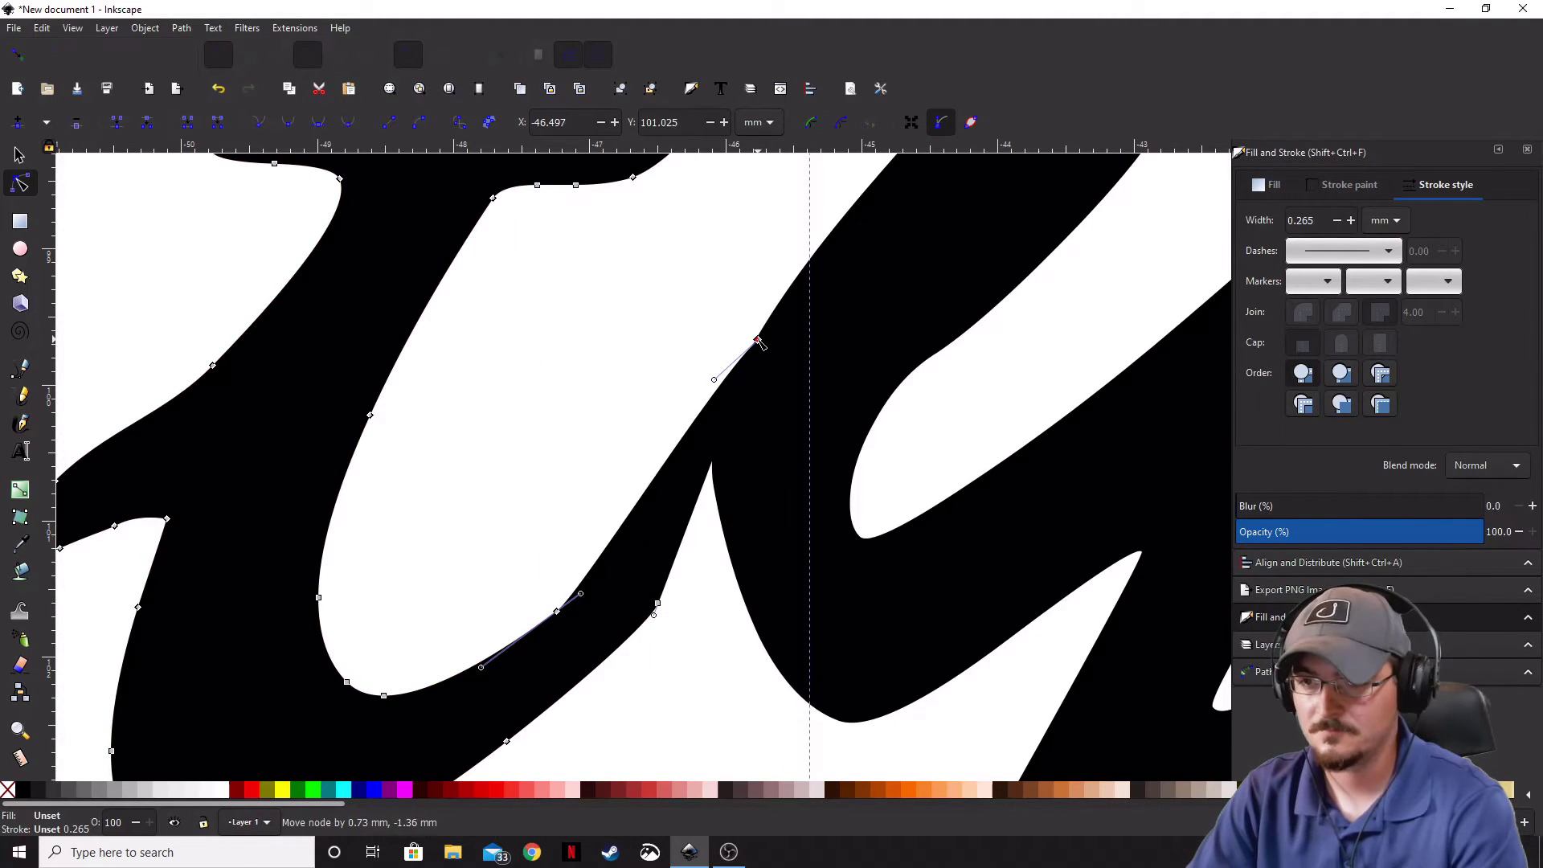
# Extend the y's tail nodes onto the stem of the p so the two letters join.
pyautogui.scroll(-4, 699, 675)
pyautogui.moveTo(696, 526); pyautogui.dragTo(752, 424)
pyautogui.click(844, 581)
pyautogui.scroll(4, 948, 619)
pyautogui.moveTo(712, 546); pyautogui.dragTo(752, 494)
pyautogui.scroll(-3, 643, 563)
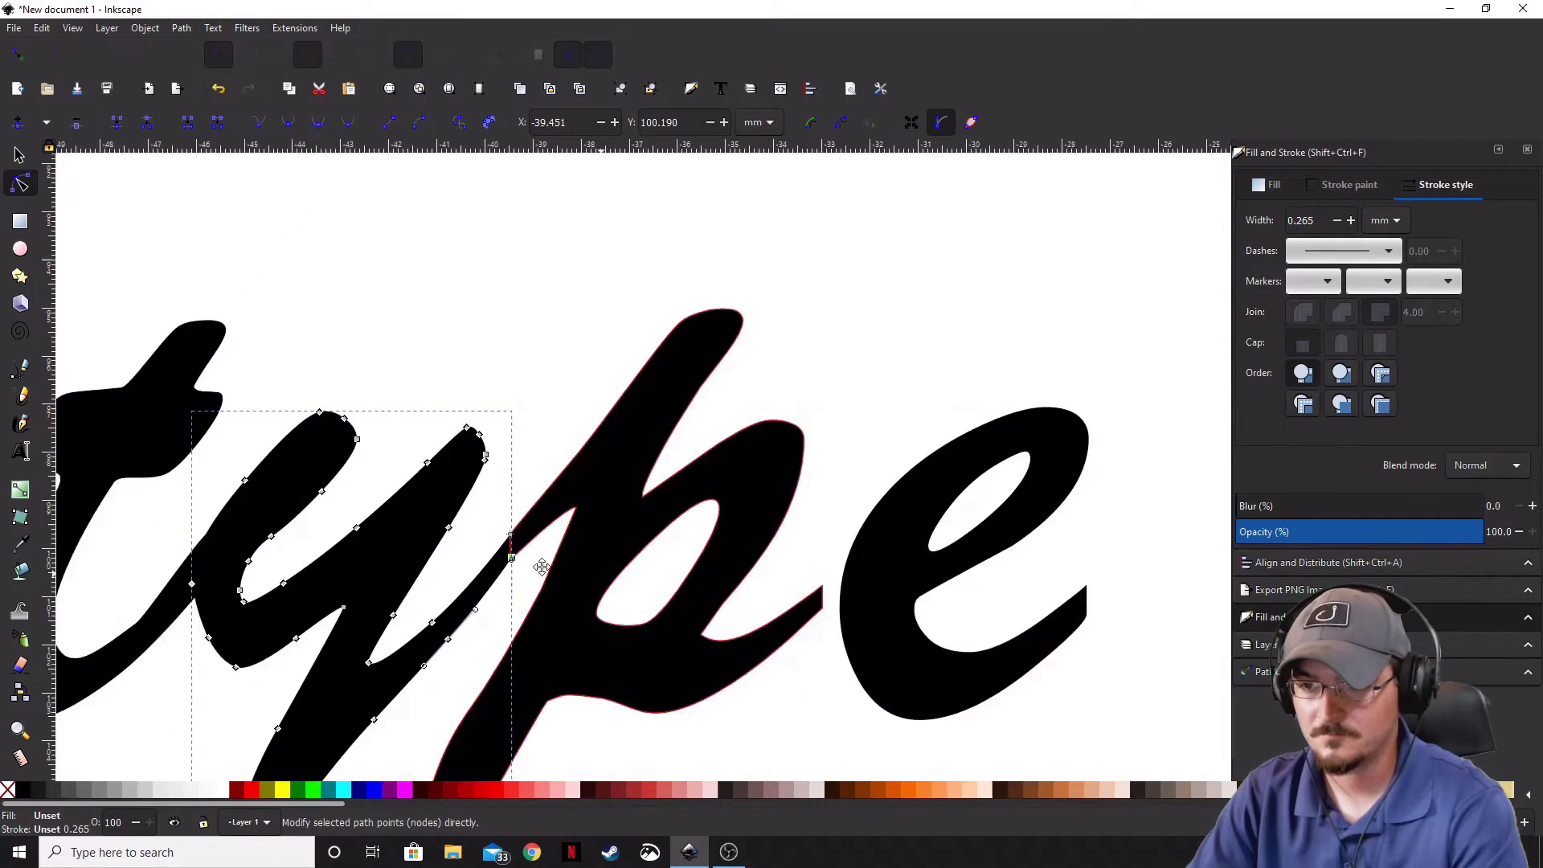
# Extend the p's tail nodes onto the left edge of the e so the two letters join.
pyautogui.click(540, 562)
pyautogui.scroll(4, 832, 626)
pyautogui.moveTo(852, 385); pyautogui.dragTo(890, 303)
pyautogui.scroll(-2, 683, 682)
pyautogui.moveTo(780, 539); pyautogui.dragTo(790, 514)
pyautogui.scroll(-6, 1004, 598)
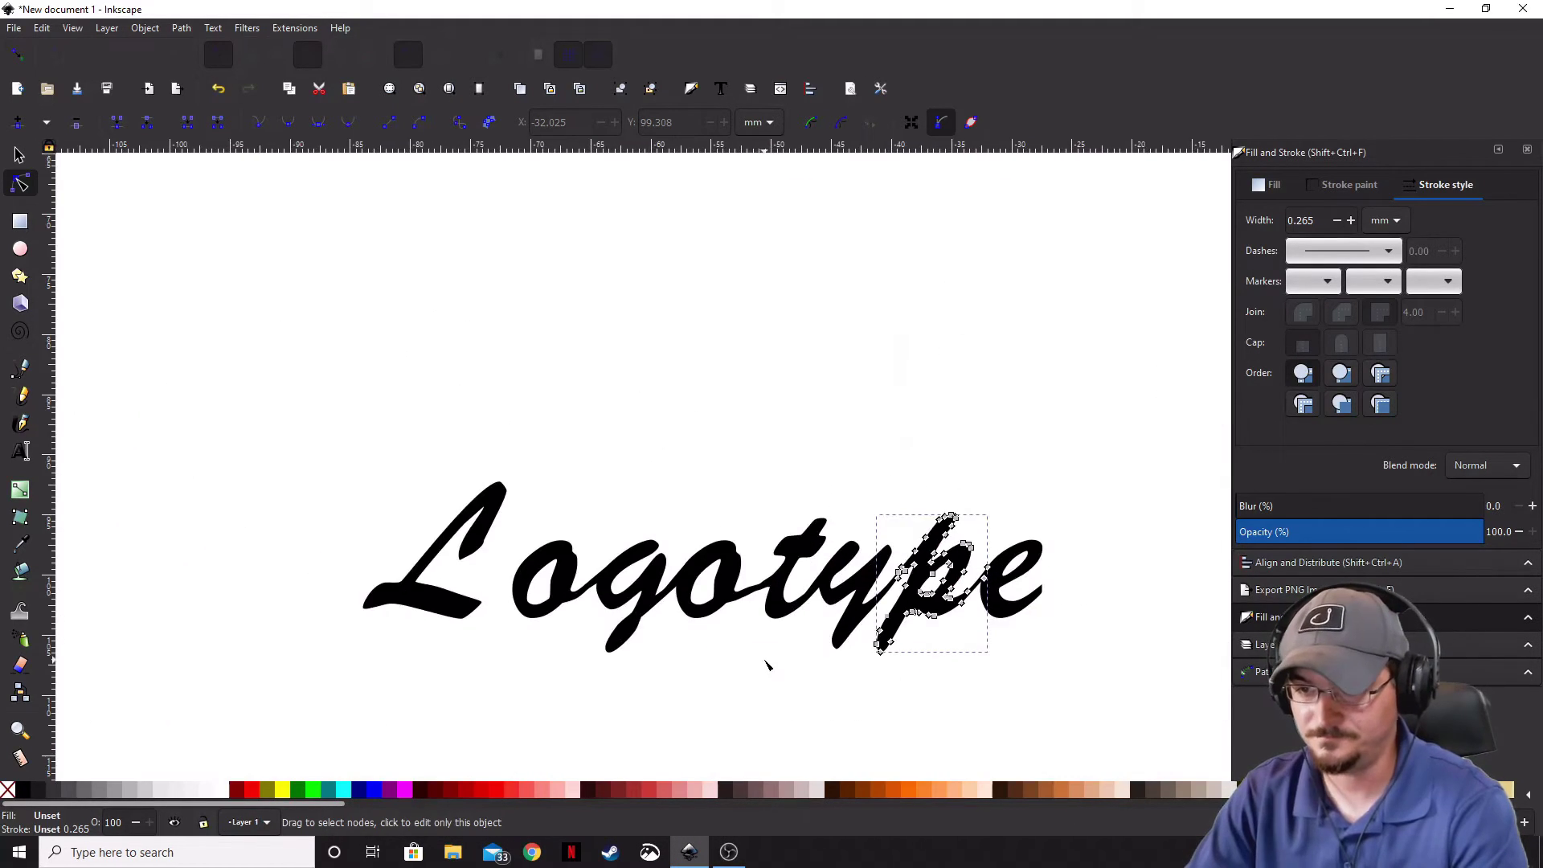
# Refine the nodes and handles where the second o meets the t to smooth the join.
pyautogui.click(767, 665)
pyautogui.scroll(8, 748, 627)
pyautogui.click(659, 546)
pyautogui.keyDown('shift'); pyautogui.click(812, 490); pyautogui.keyUp('shift')
pyautogui.scroll(2, 779, 479)
pyautogui.moveTo(842, 344); pyautogui.dragTo(913, 366)
pyautogui.scroll(-4, 716, 695)
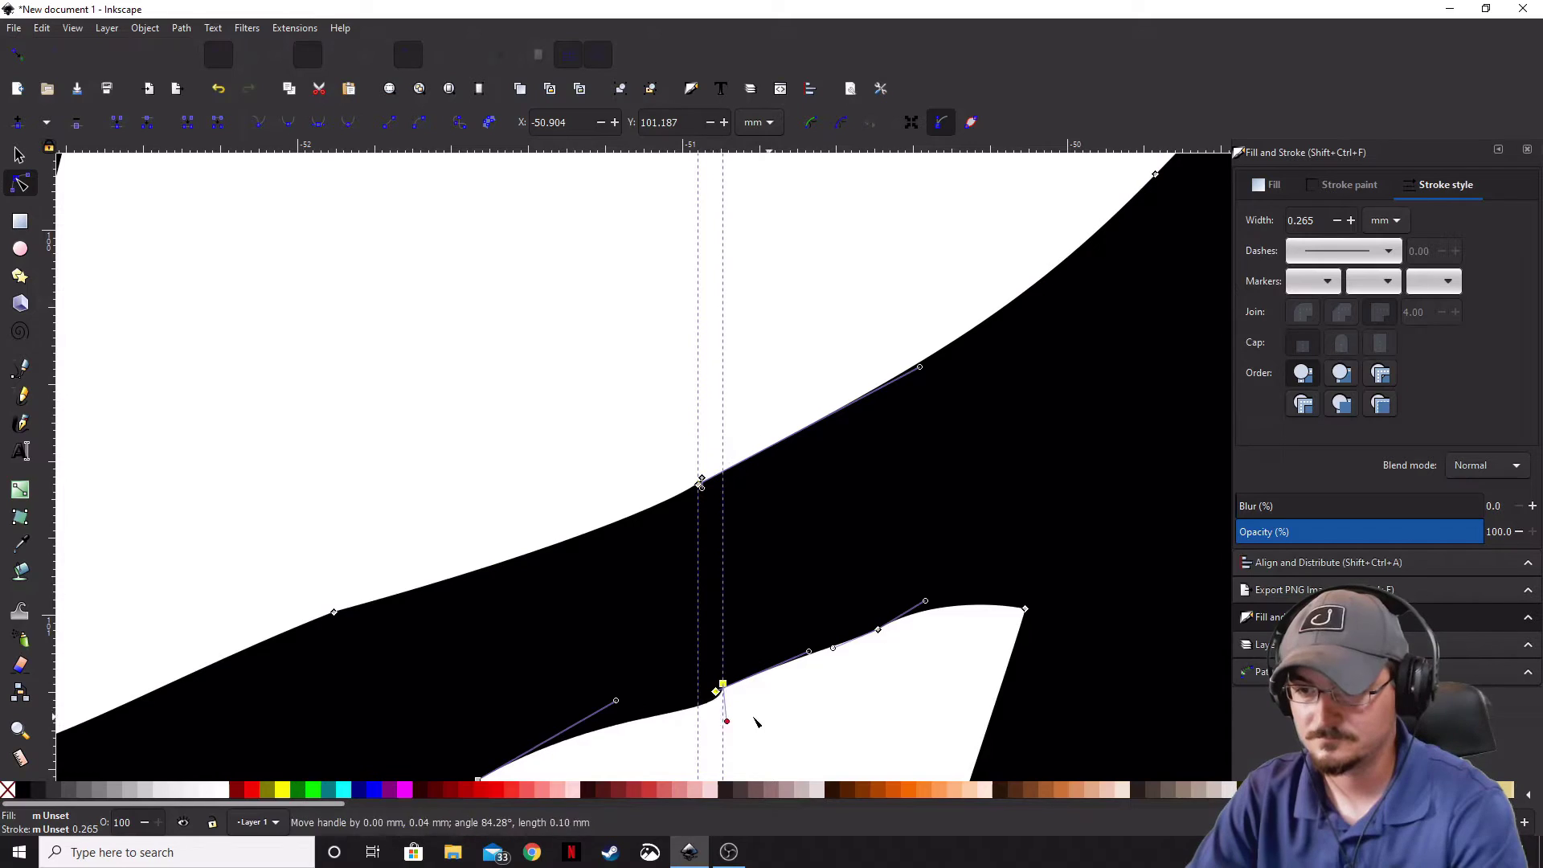
# Leave node editing and select the whole group of Logotype letters.
pyautogui.press('s')
pyautogui.scroll(-3, 739, 643)
pyautogui.moveTo(765, 608)
pyautogui.mouseDown()
pyautogui.moveTo(735, 587)
pyautogui.moveTo(744, 611)
pyautogui.mouseUp()
pyautogui.scroll(1, 737, 589)
pyautogui.click(744, 608)
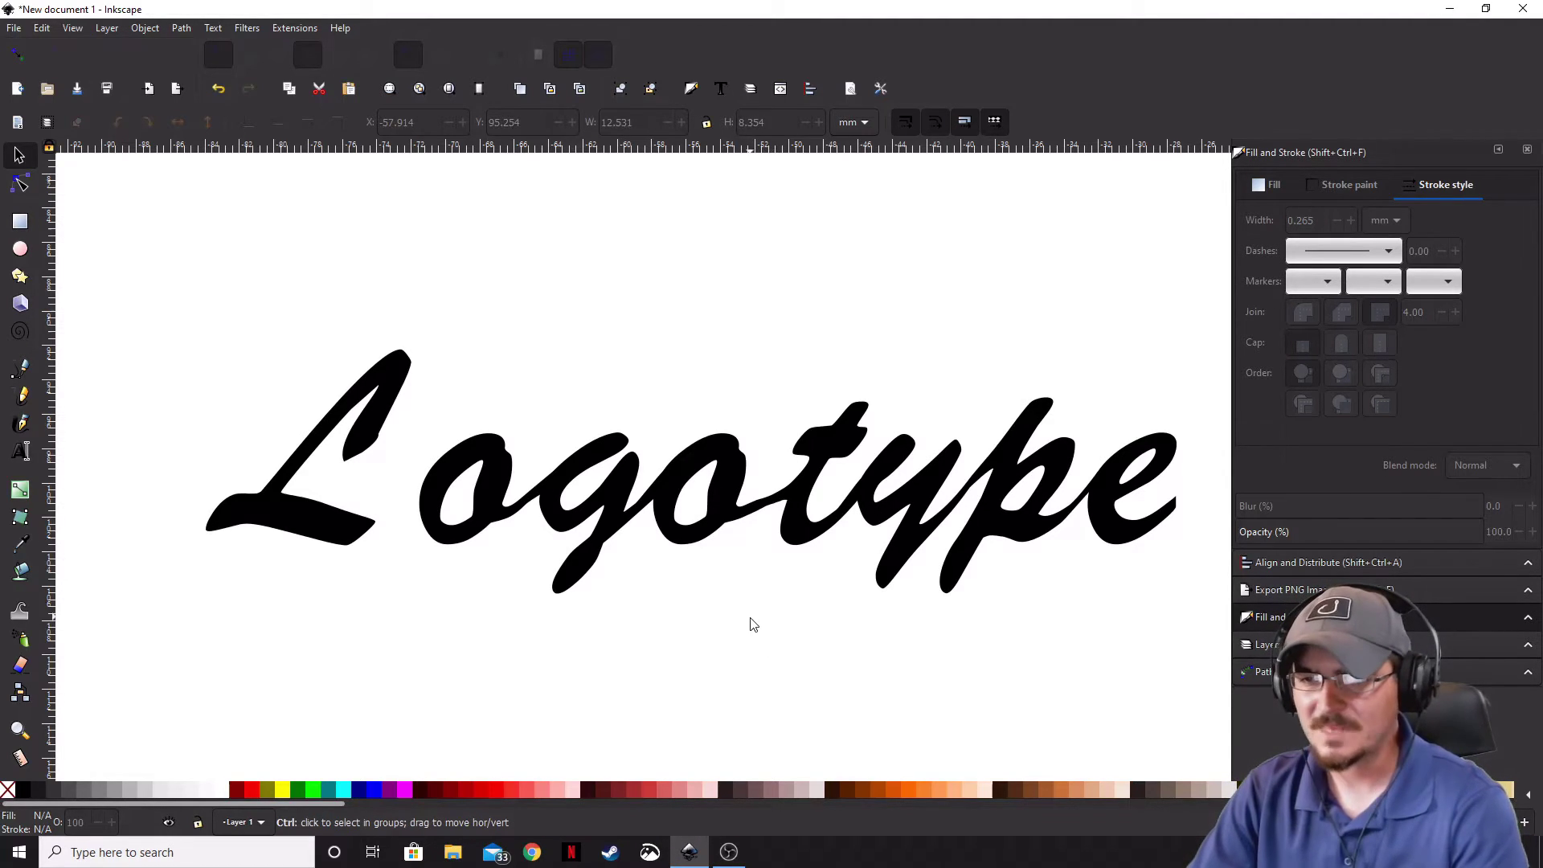
pyautogui.keyDown('ctrl'); pyautogui.scroll(-1, 788, 654); pyautogui.keyUp('ctrl')
pyautogui.click(761, 593)
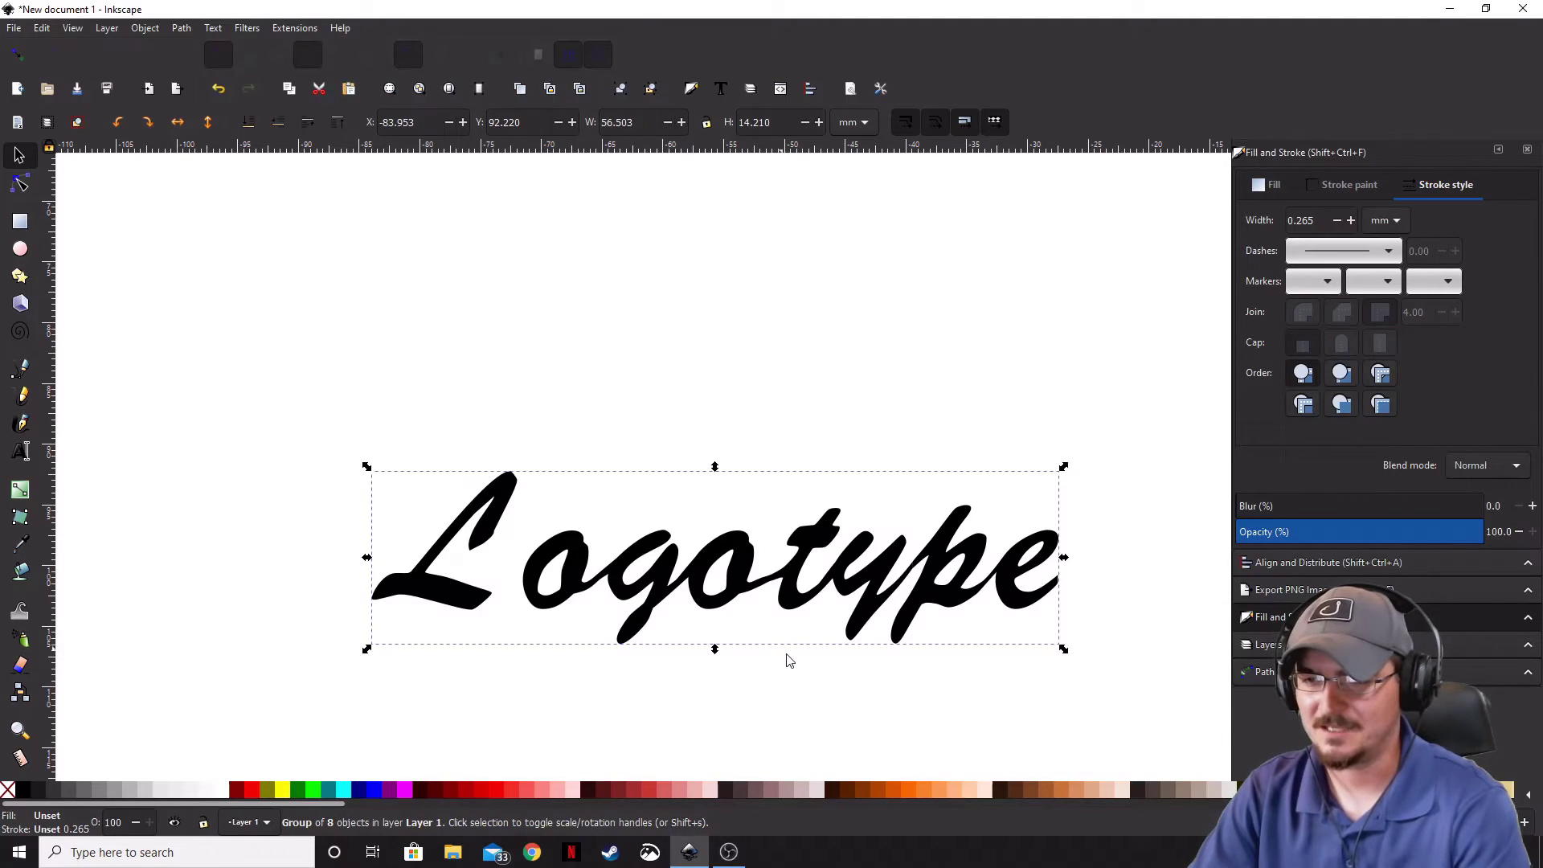